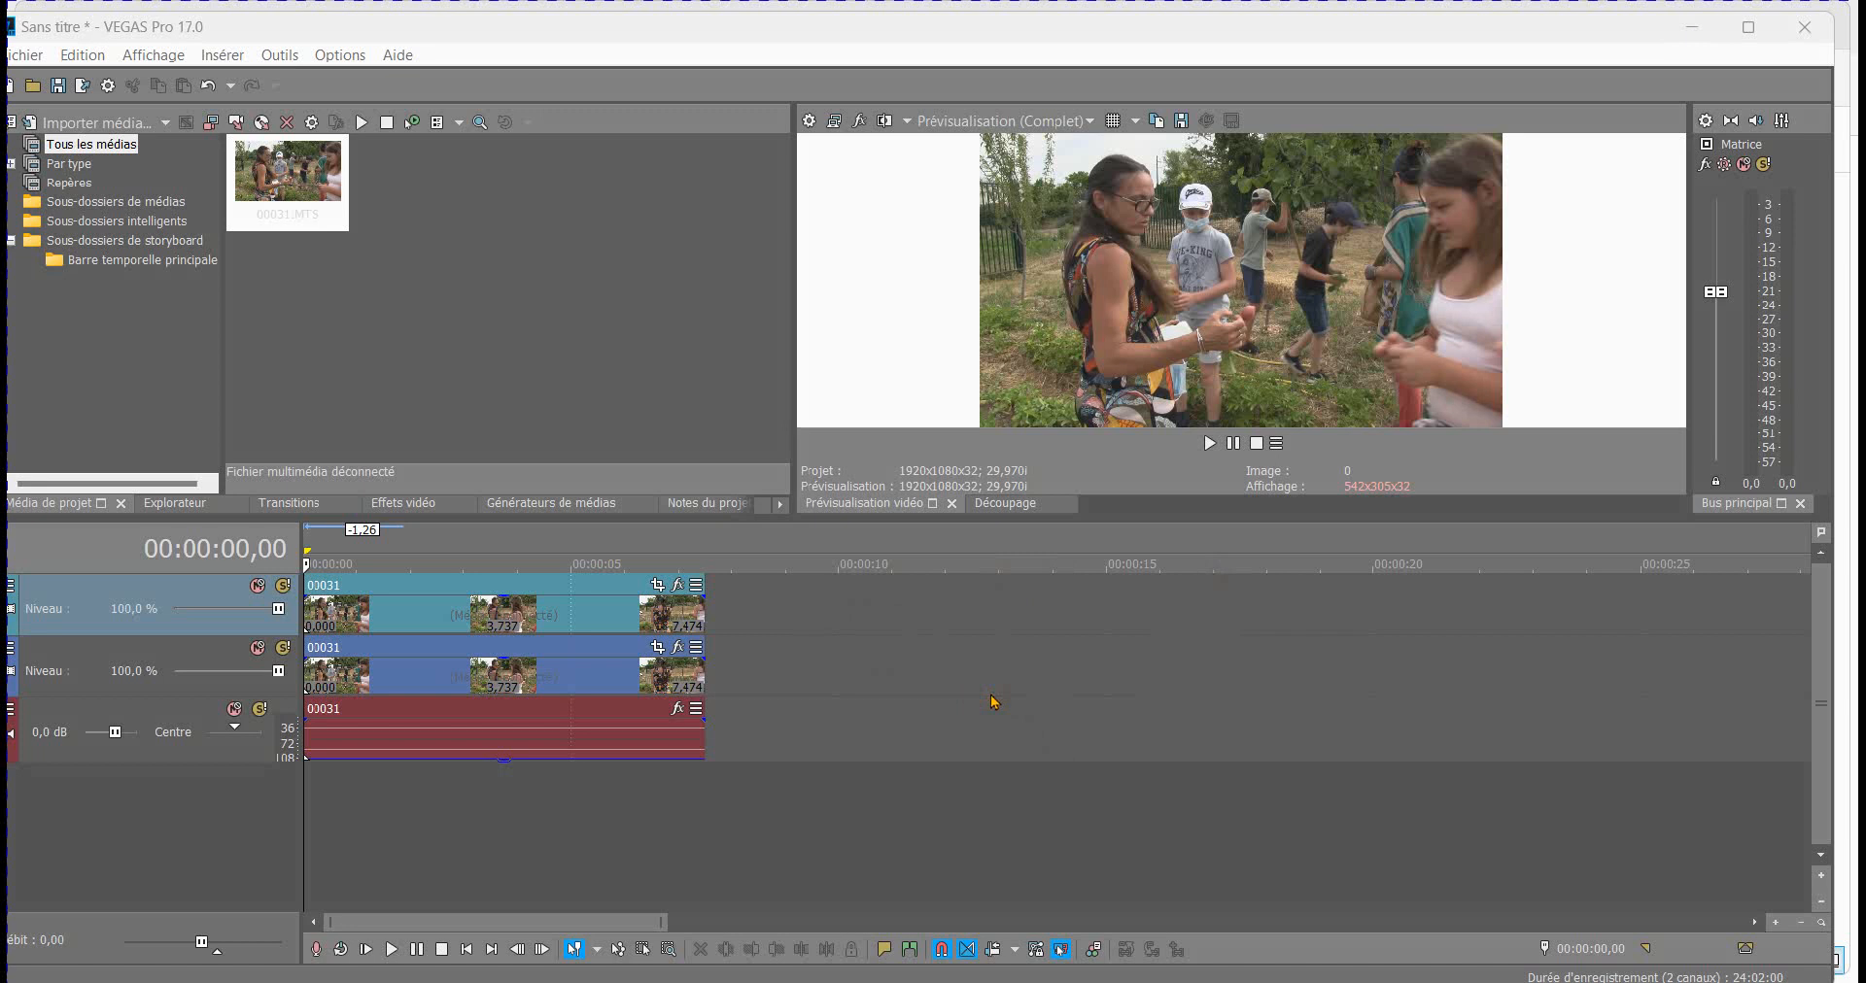
# Add the Flou gaussien and Emporte-pièce effects, in that order, to the upper video event 00031
pyautogui.click(414, 780)
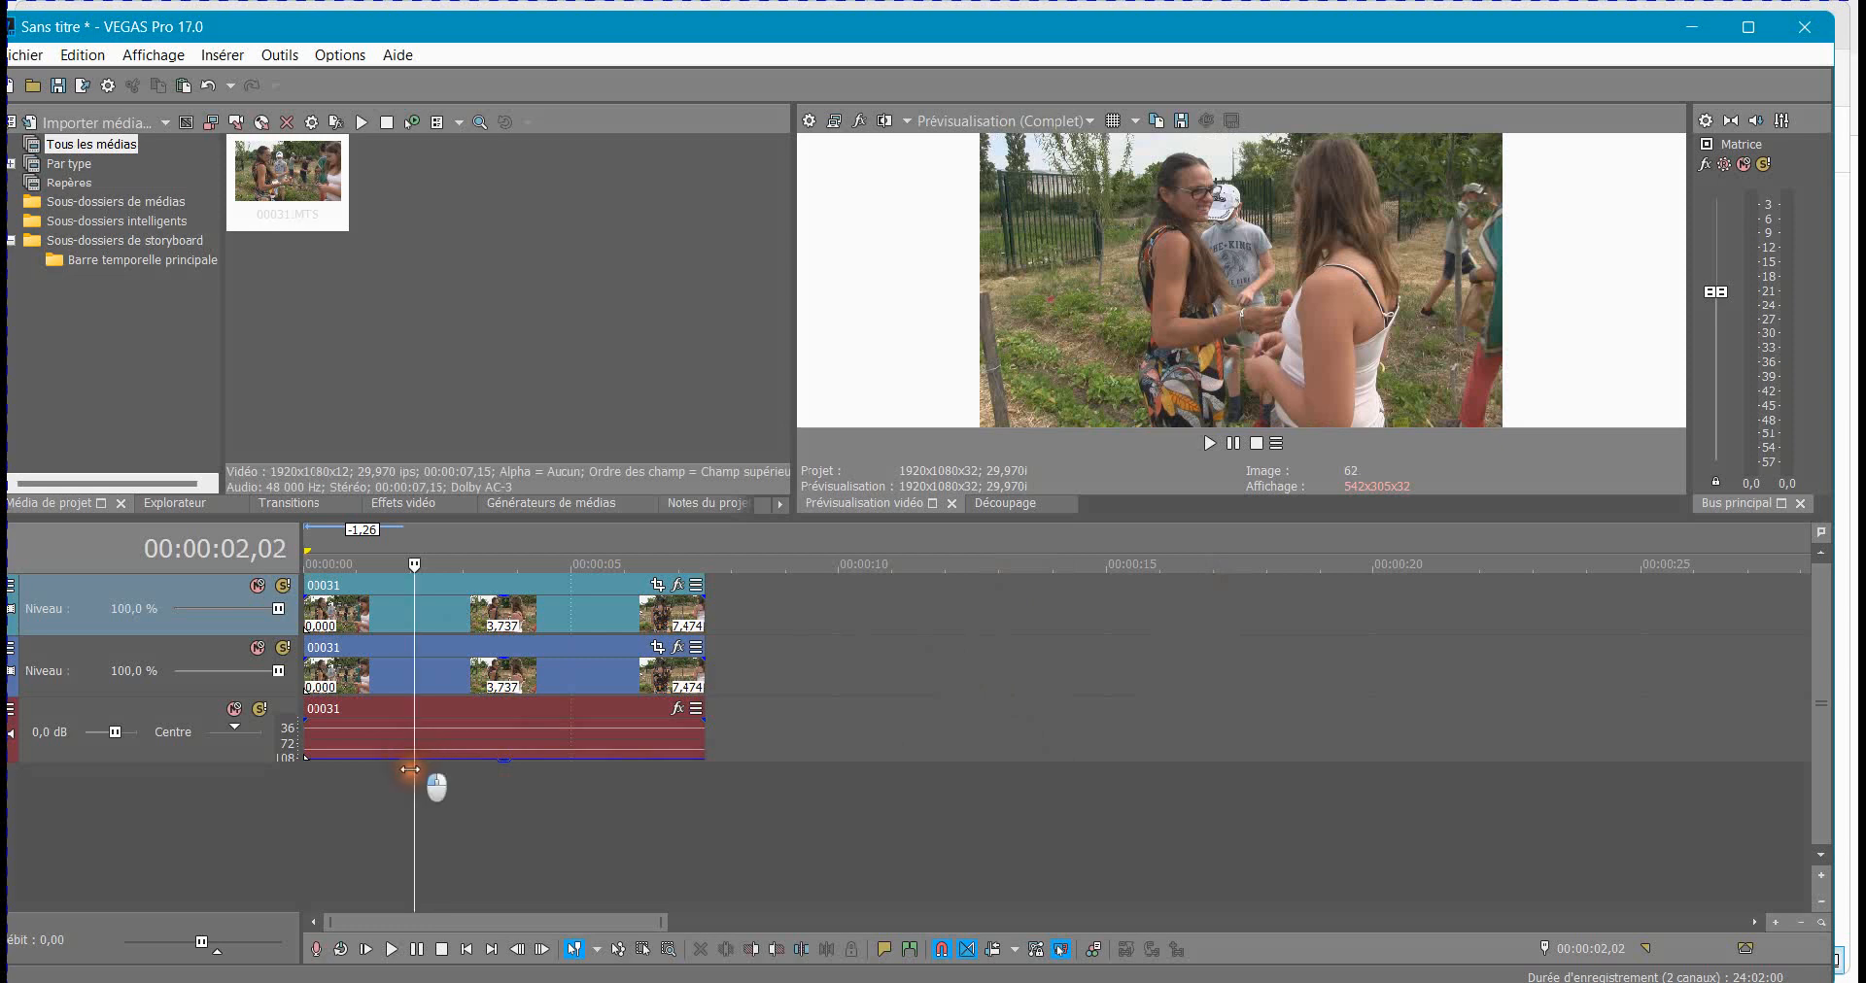
pyautogui.moveTo(410, 769); pyautogui.dragTo(282, 780)
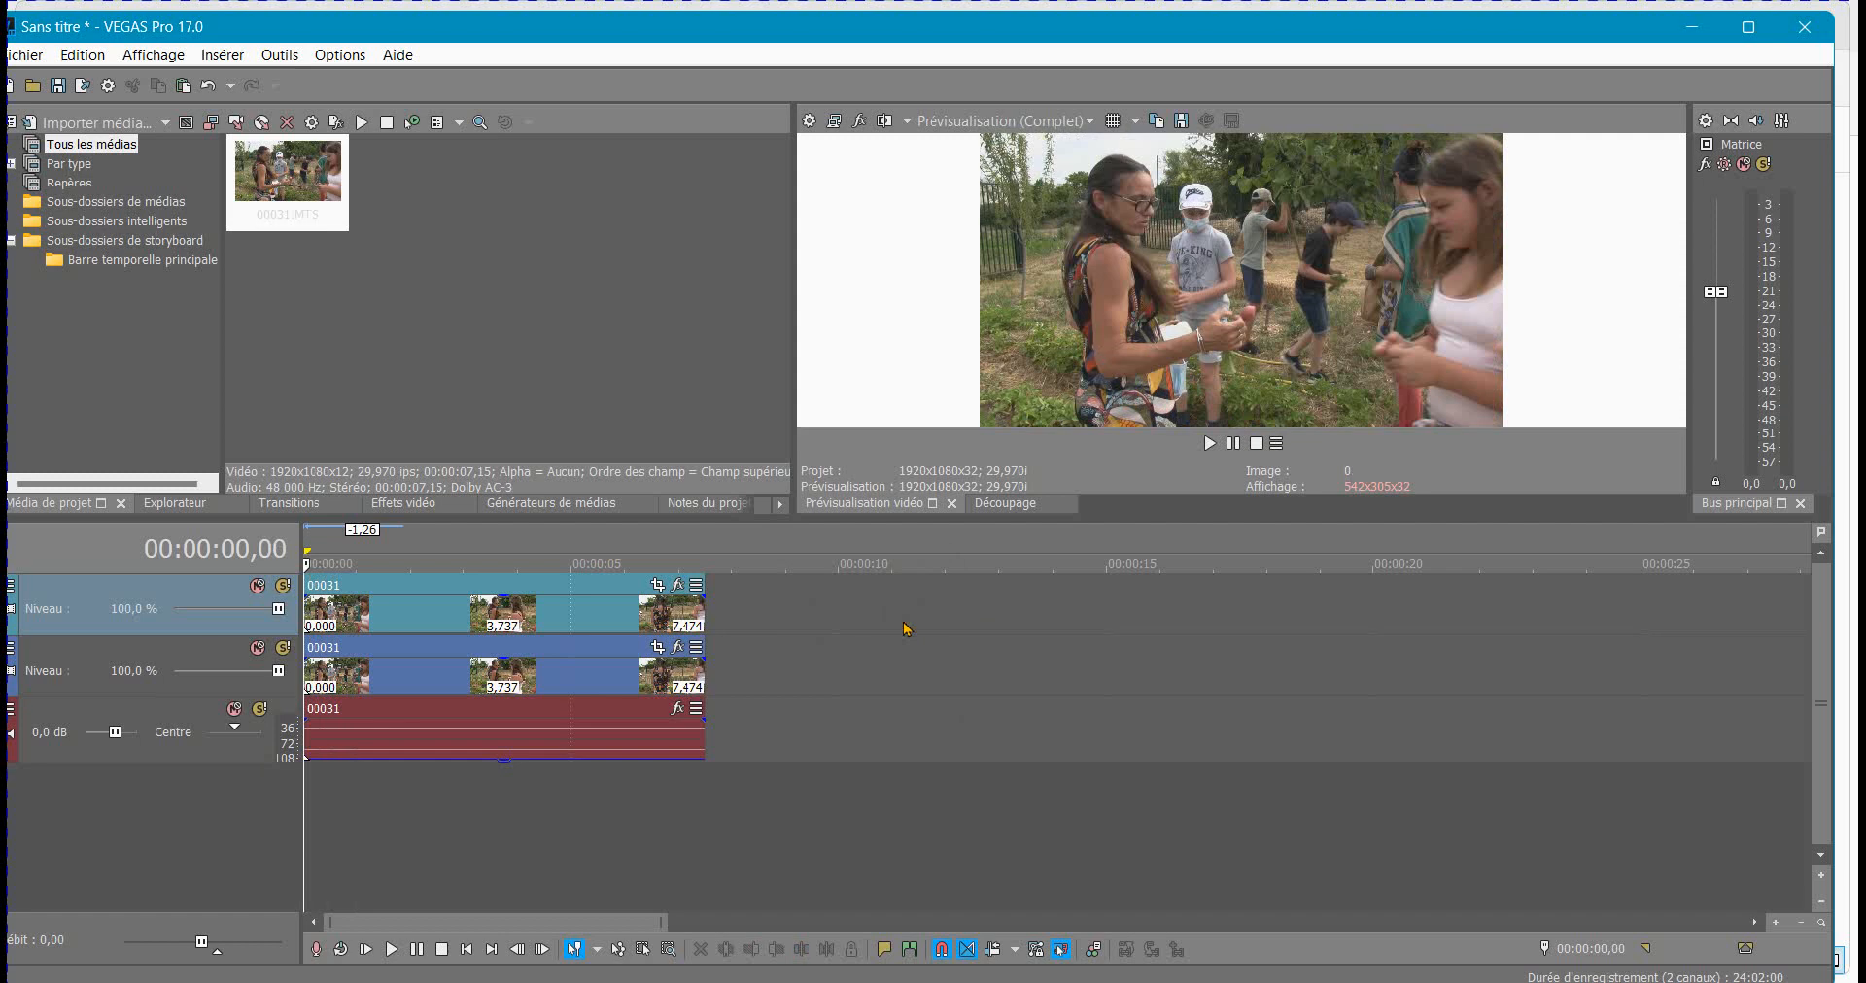
pyautogui.click(426, 703)
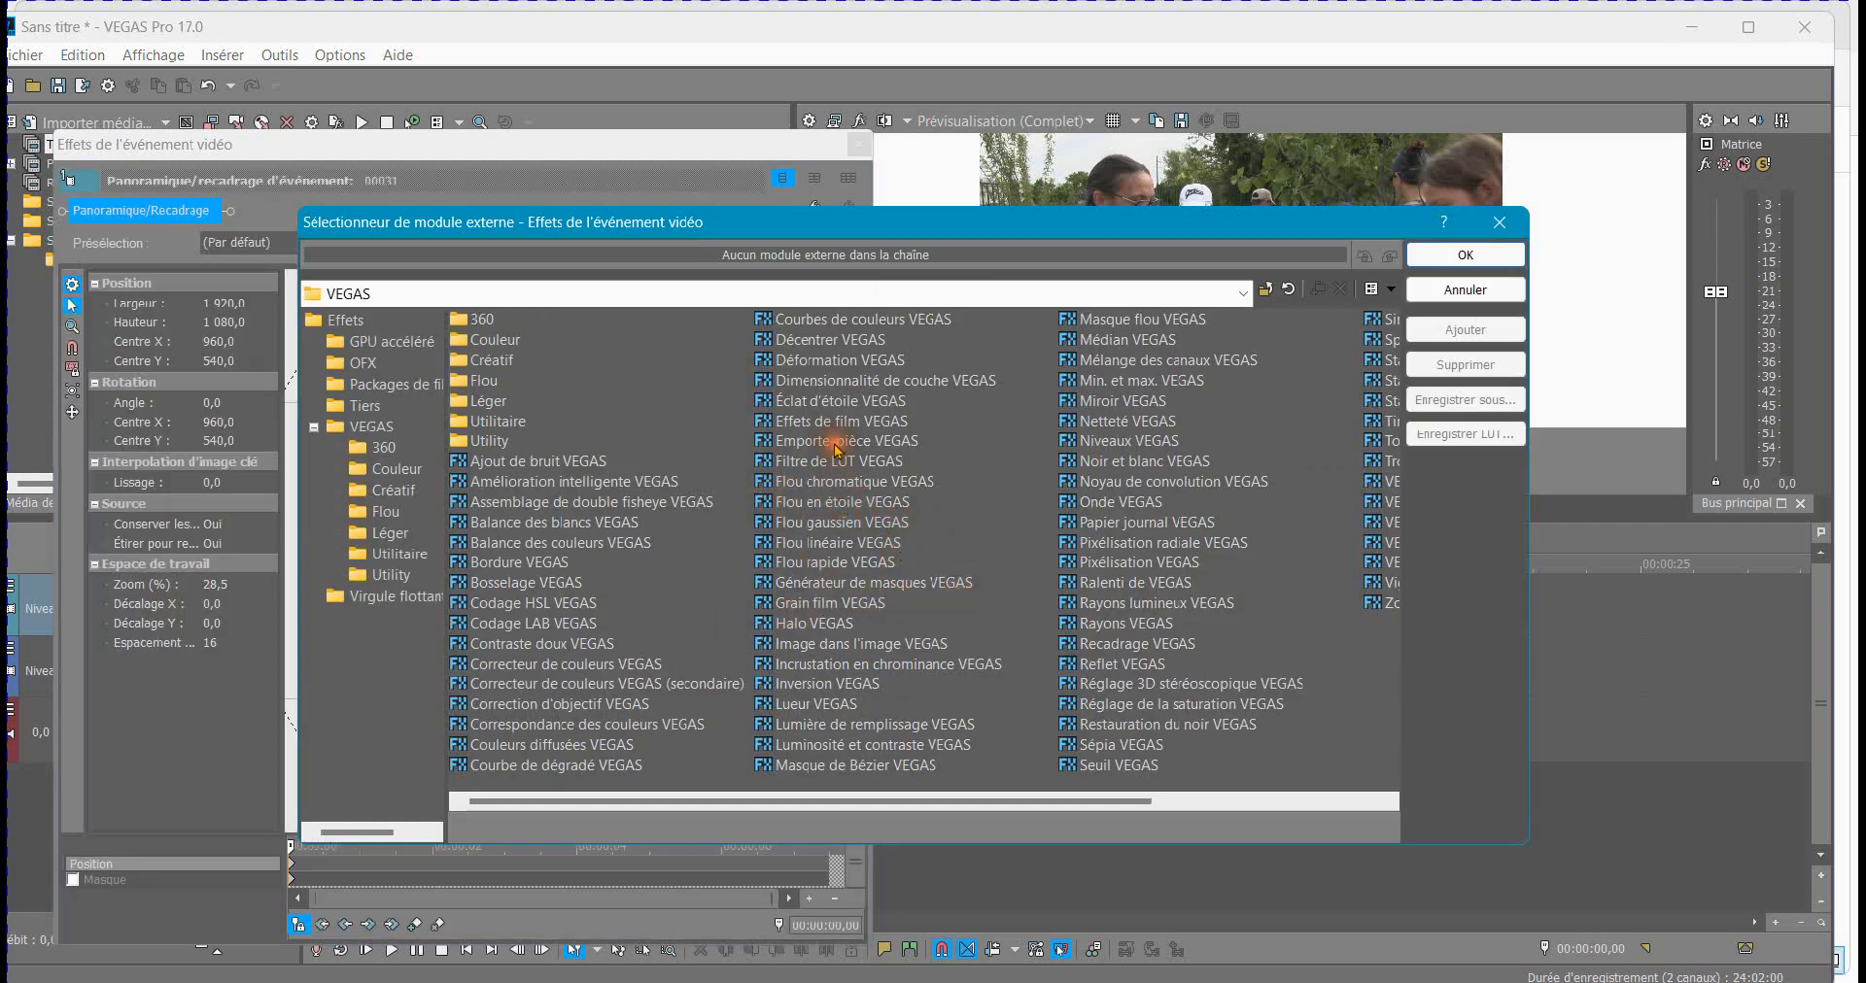
pyautogui.click(840, 523)
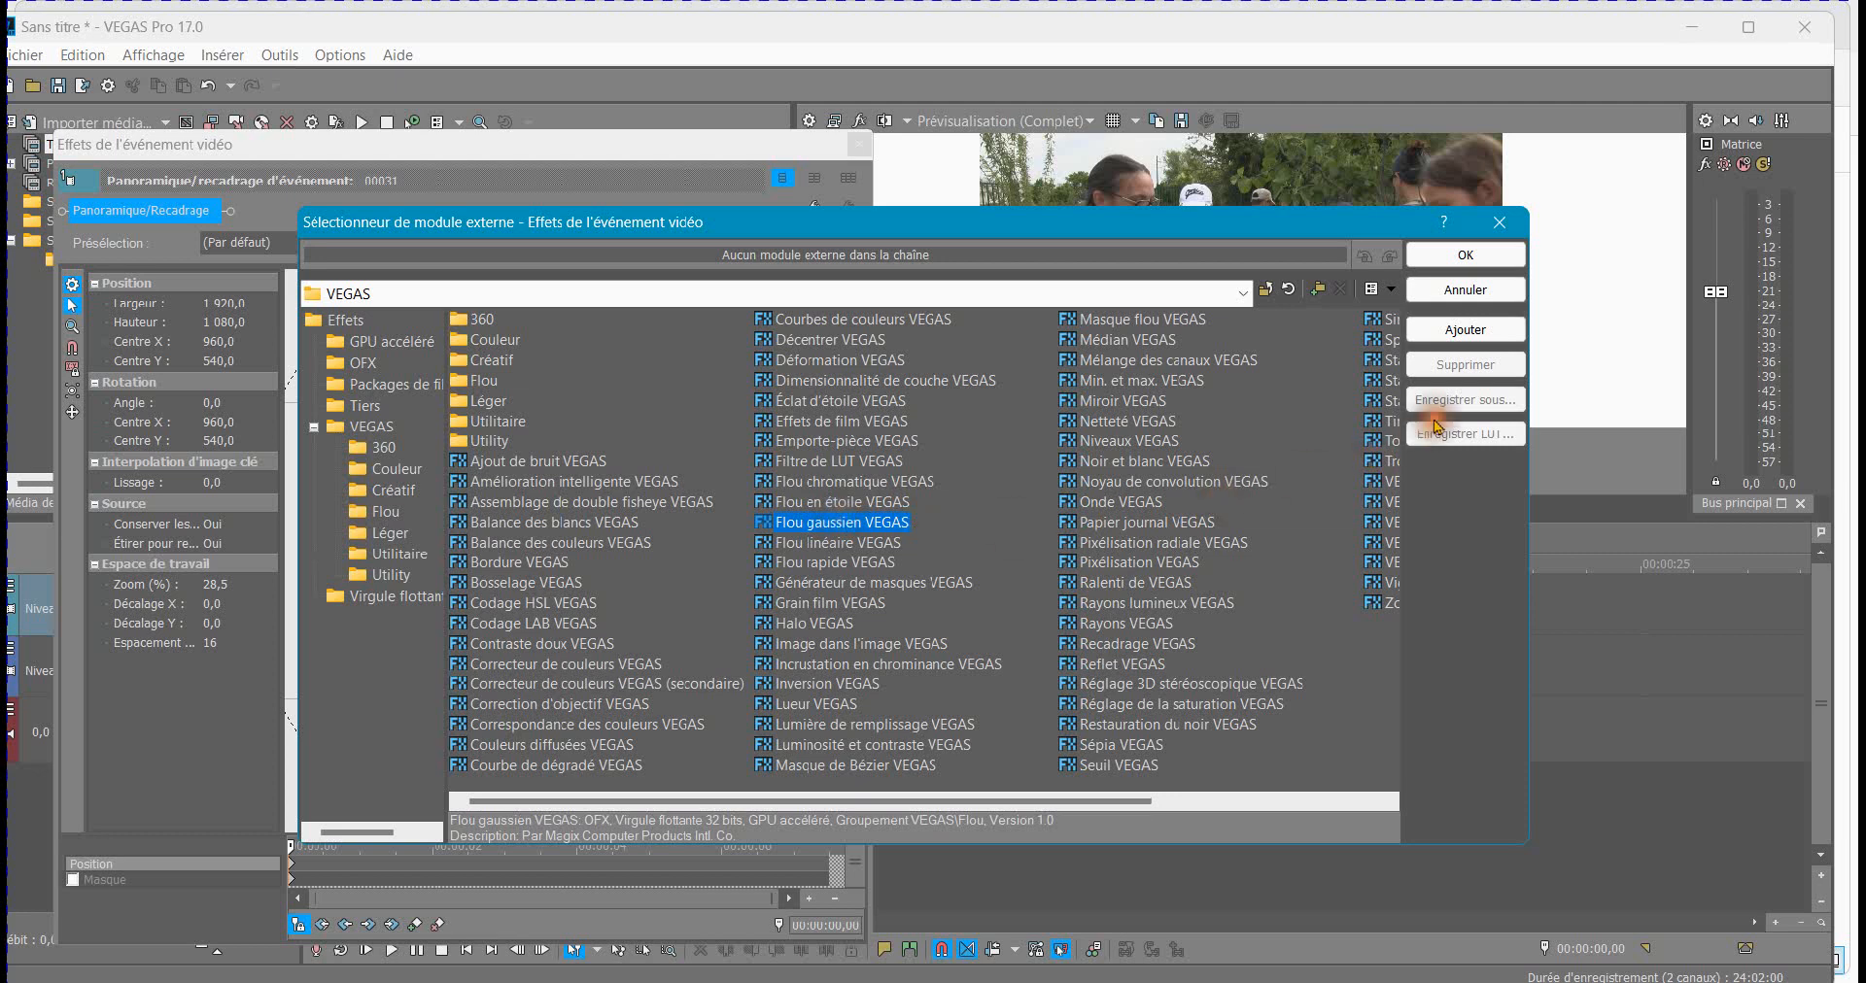
pyautogui.click(1458, 332)
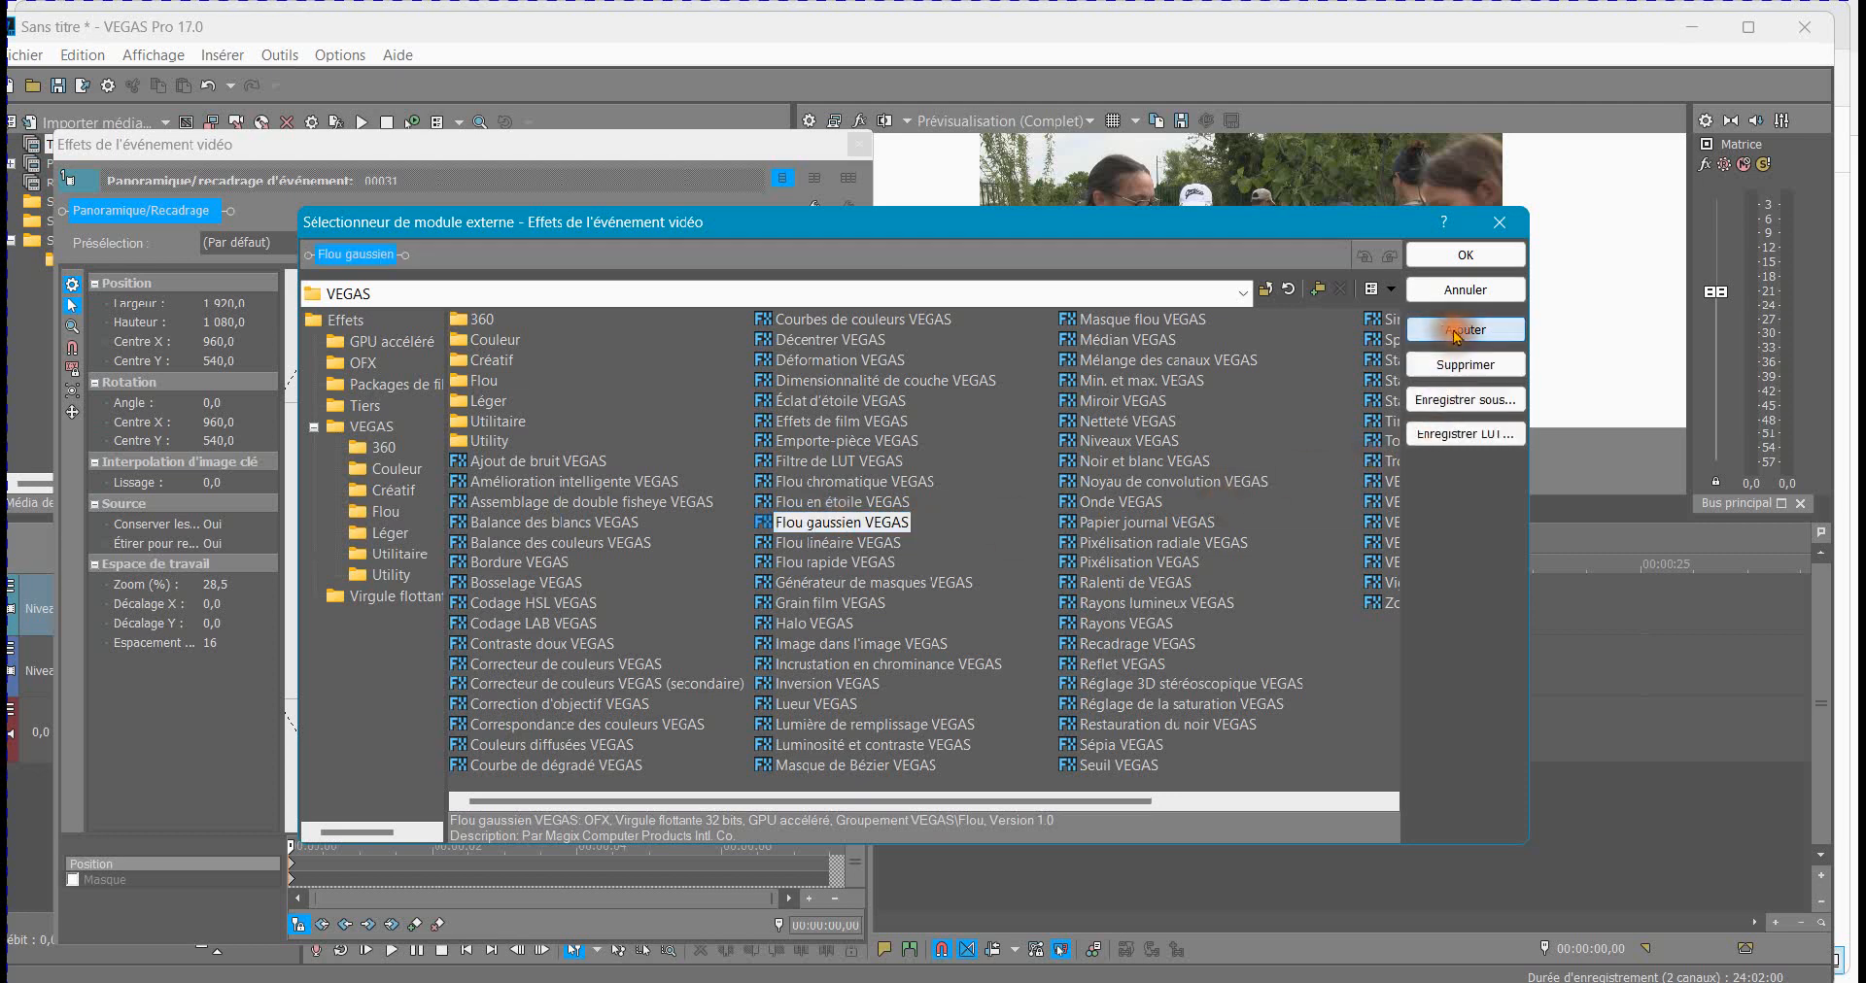
pyautogui.click(812, 442)
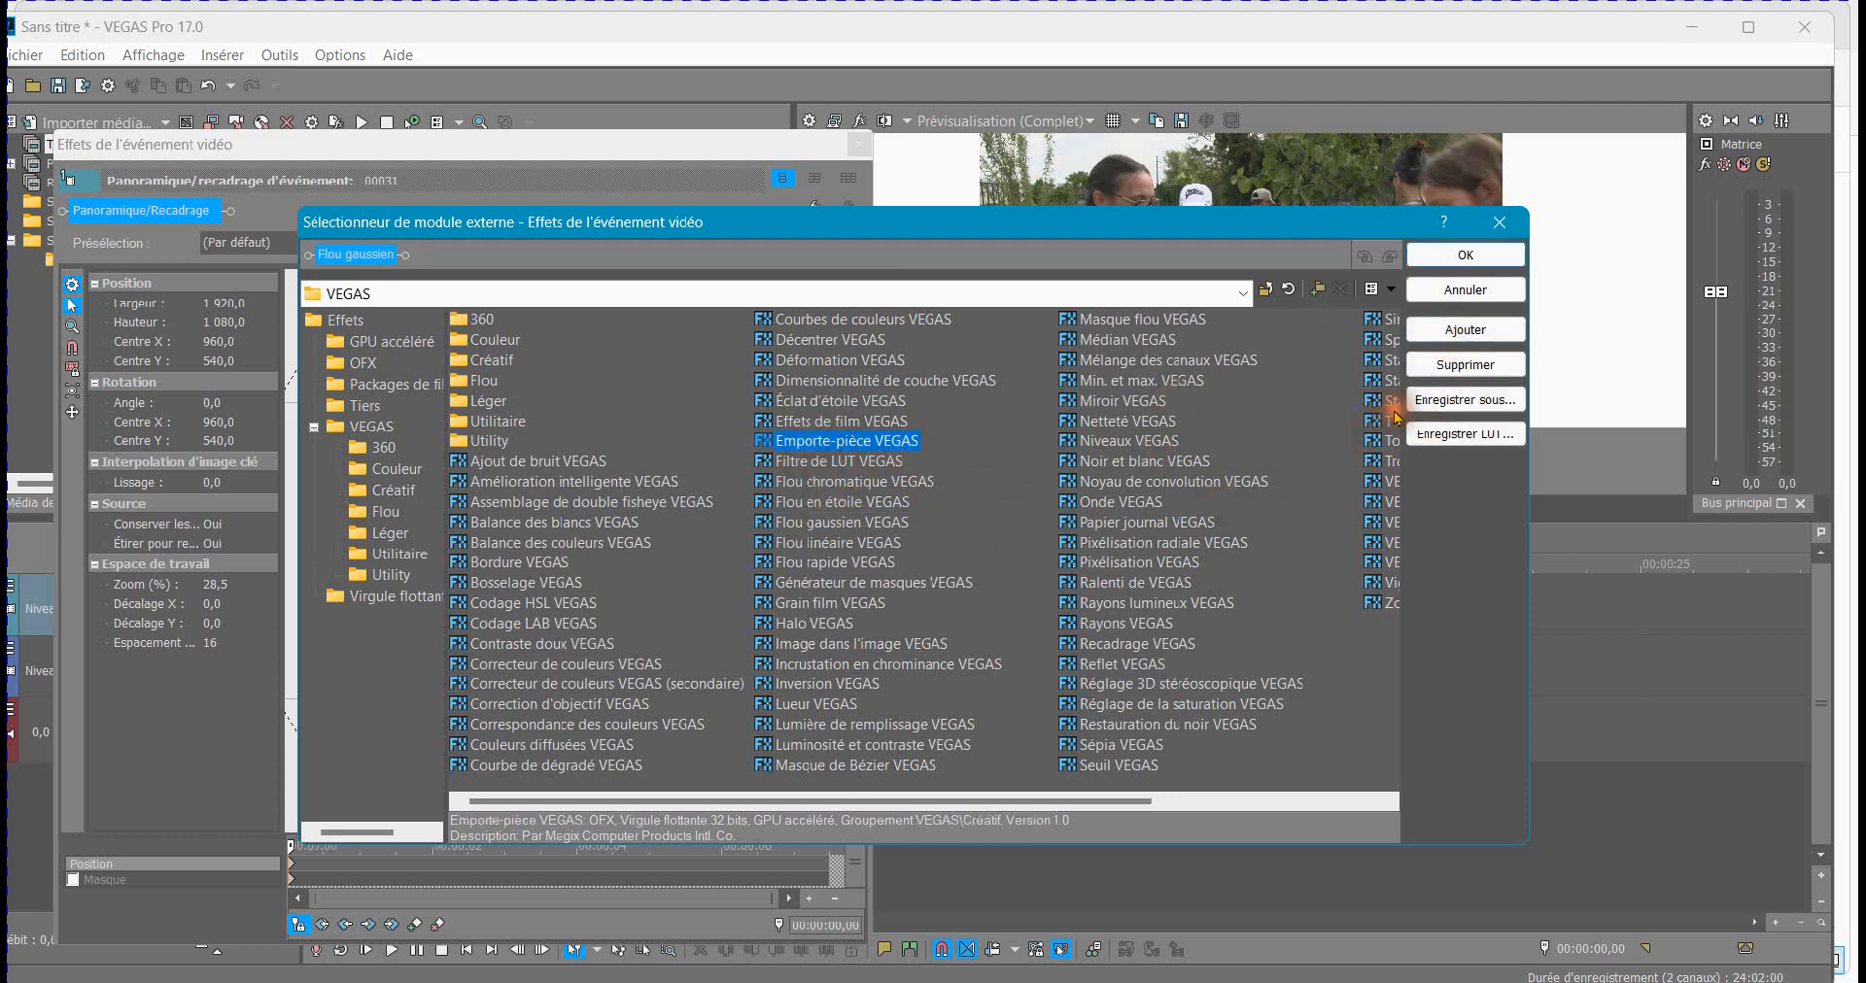
pyautogui.click(1442, 332)
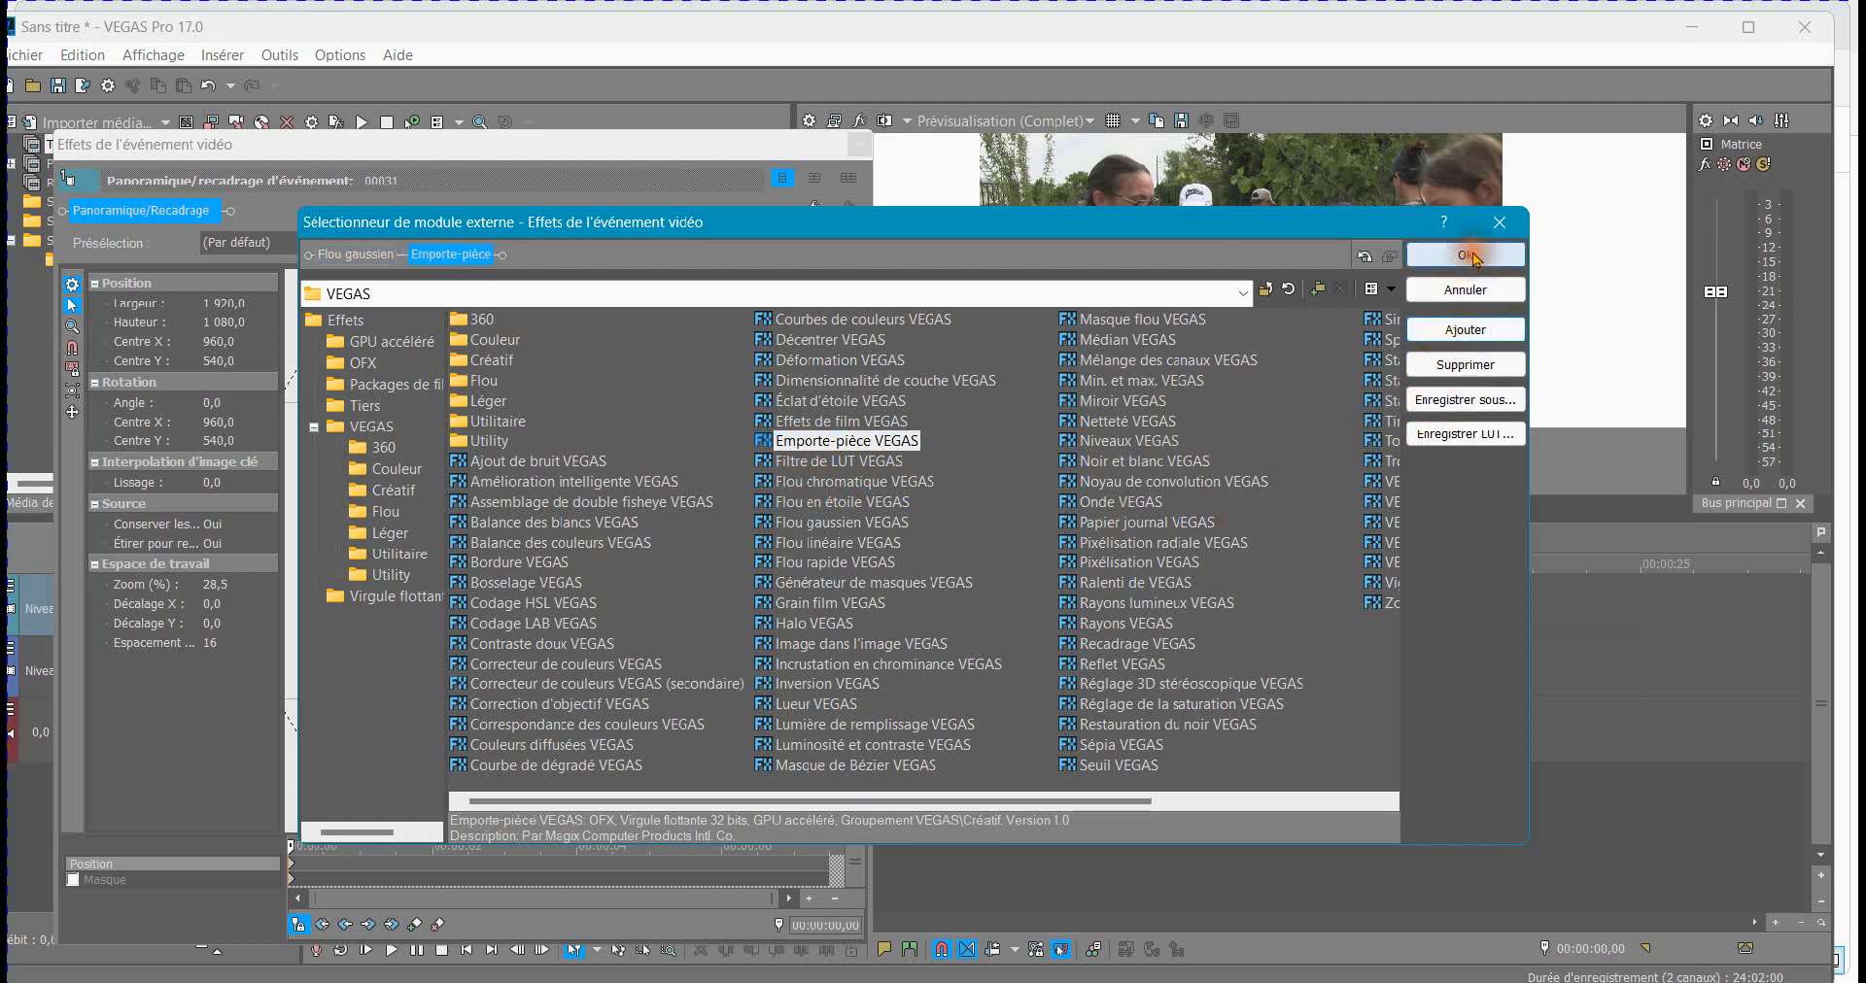
pyautogui.click(1466, 255)
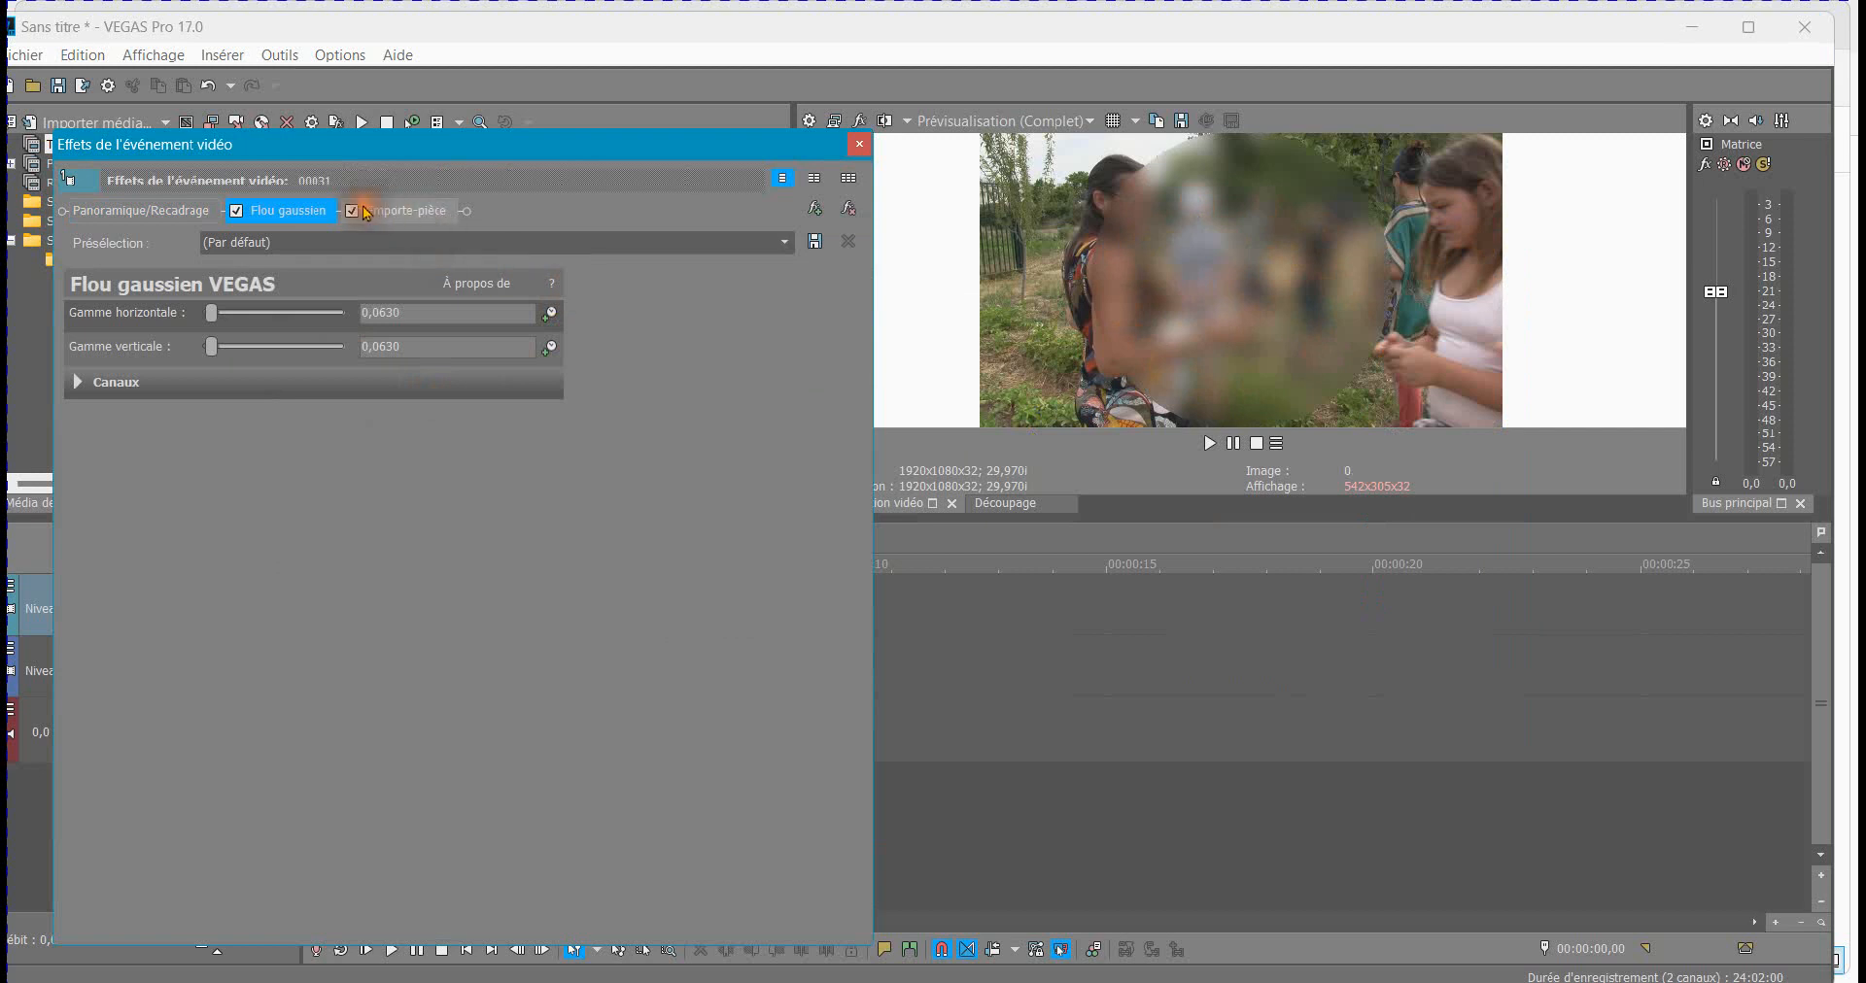
# Reduce the Emporte-pièce circle's Taille to 0,116 and move its Centre to 0,913; 0,793 over the head of the girl in white
pyautogui.click(400, 210)
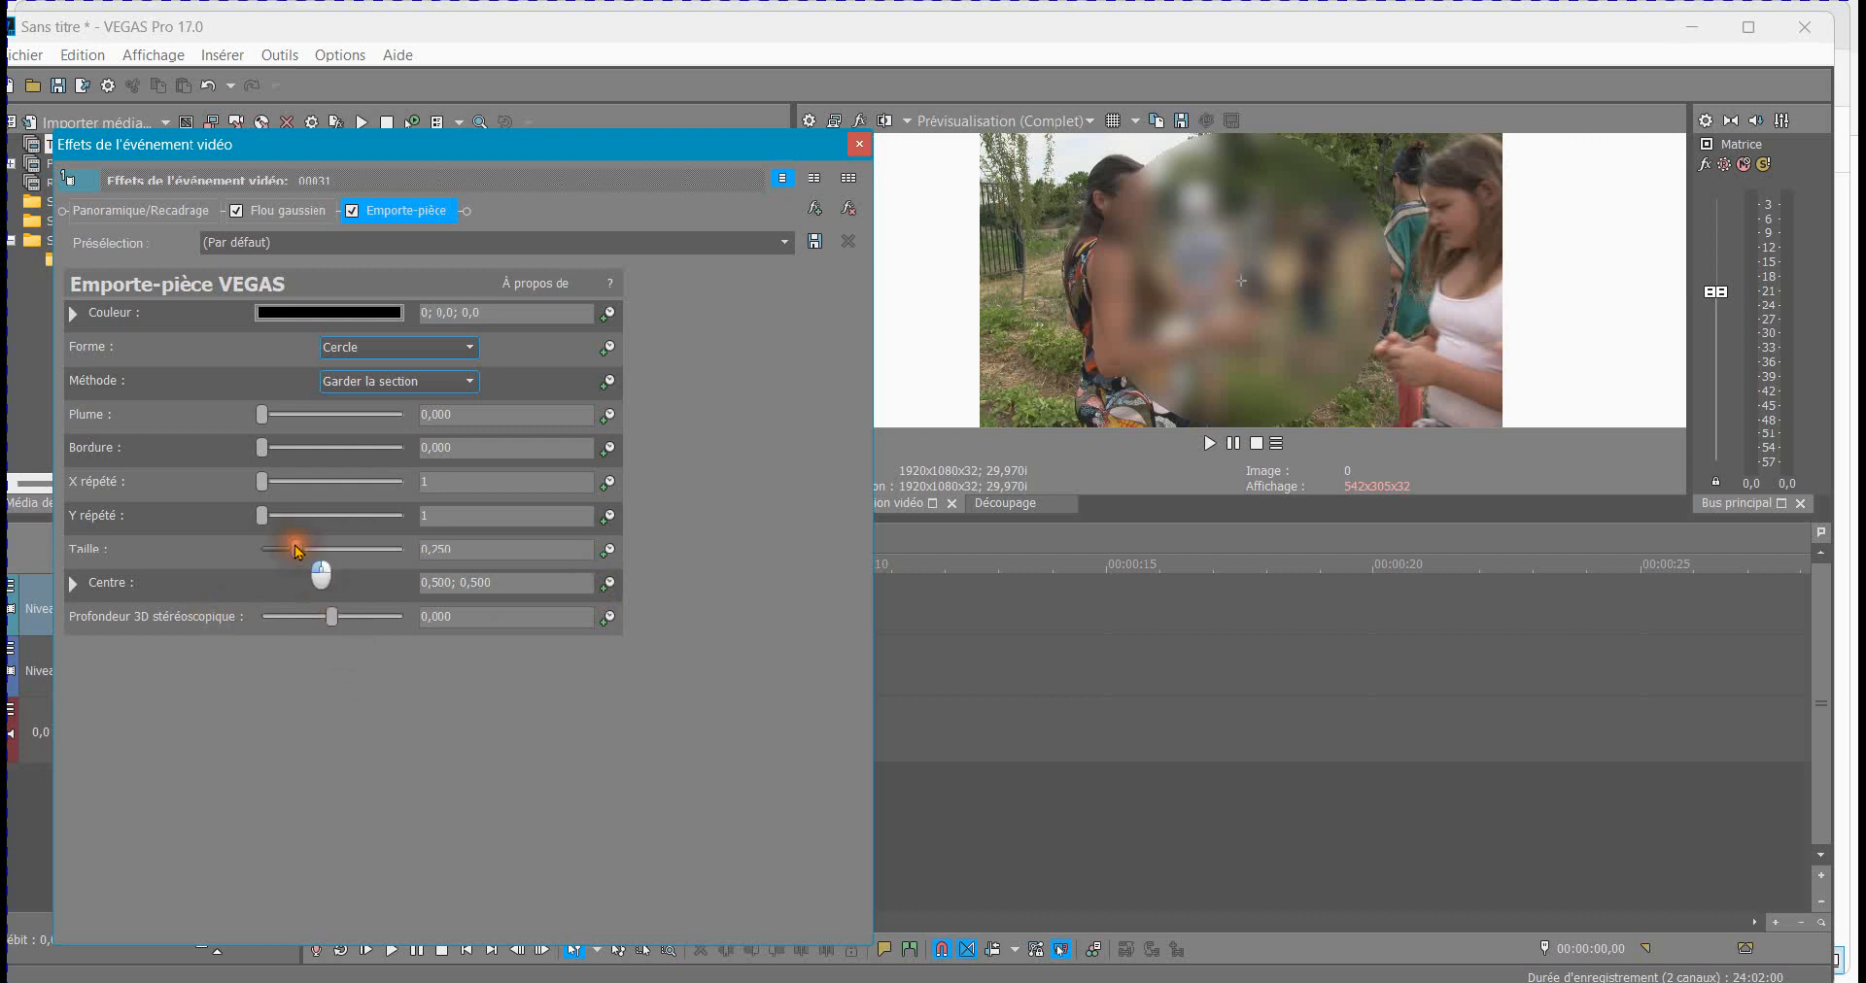
pyautogui.moveTo(298, 551); pyautogui.dragTo(273, 552)
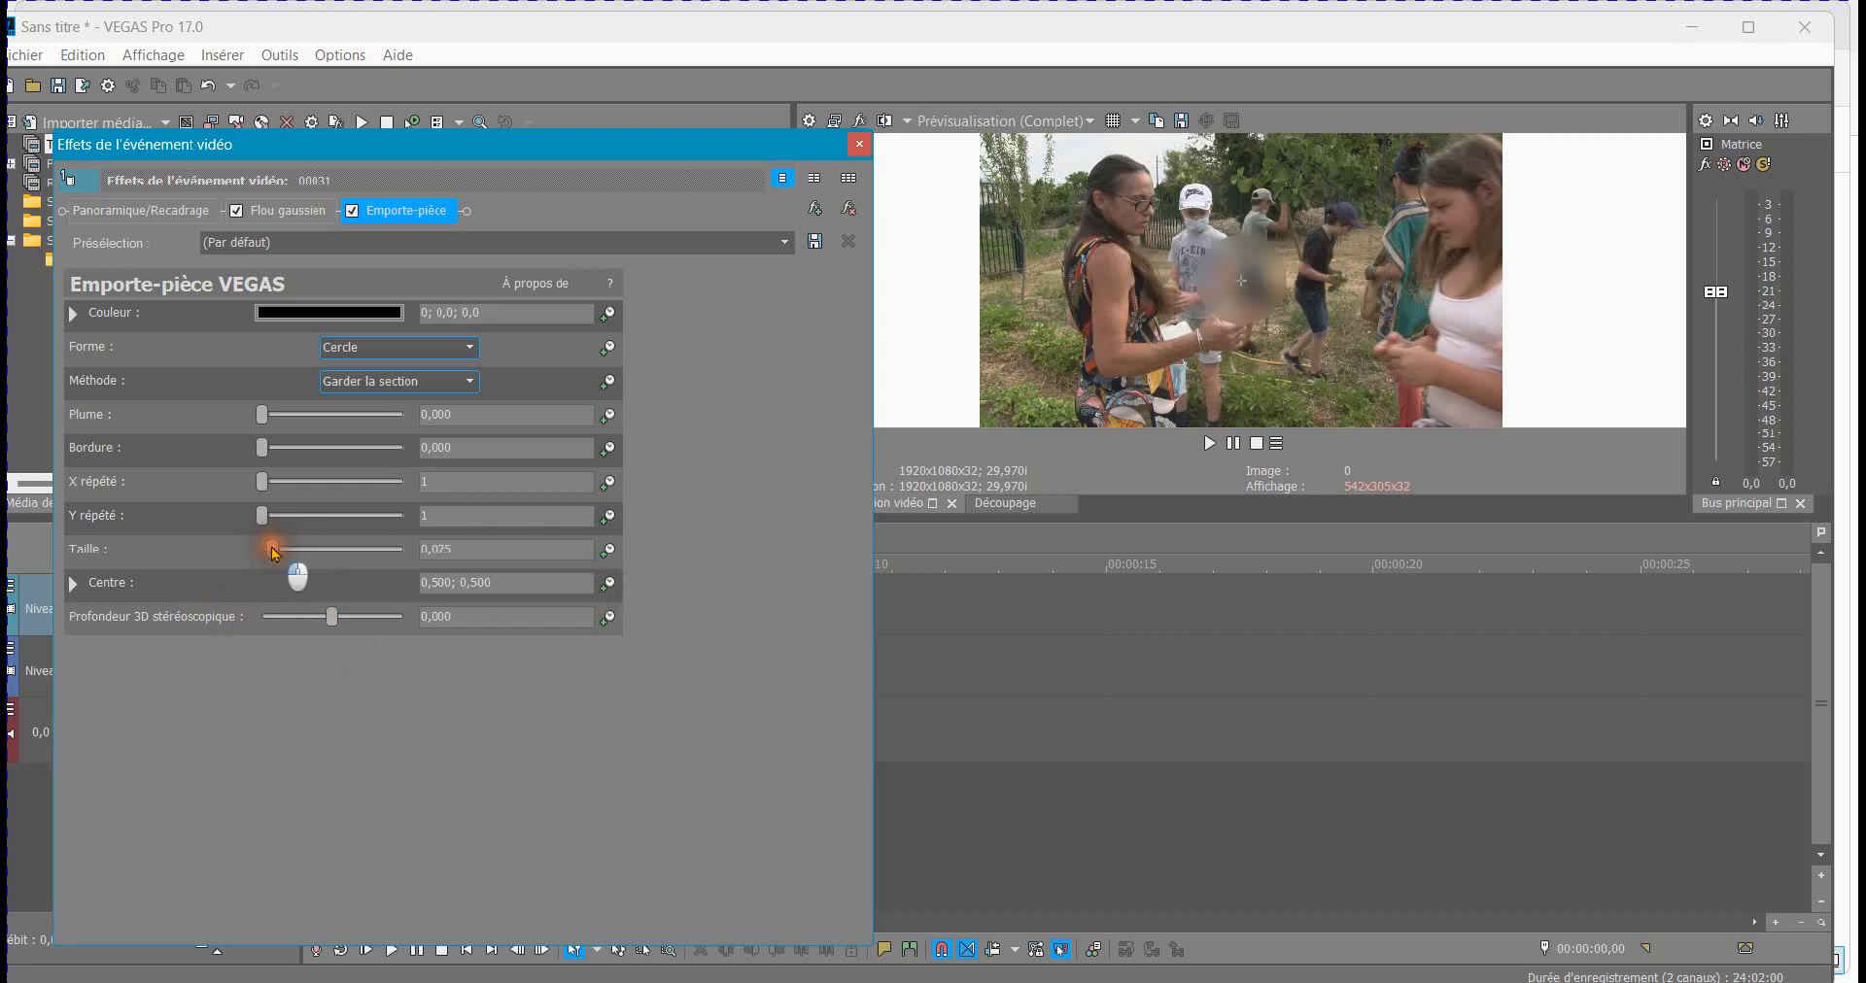
pyautogui.moveTo(273, 552); pyautogui.dragTo(279, 551)
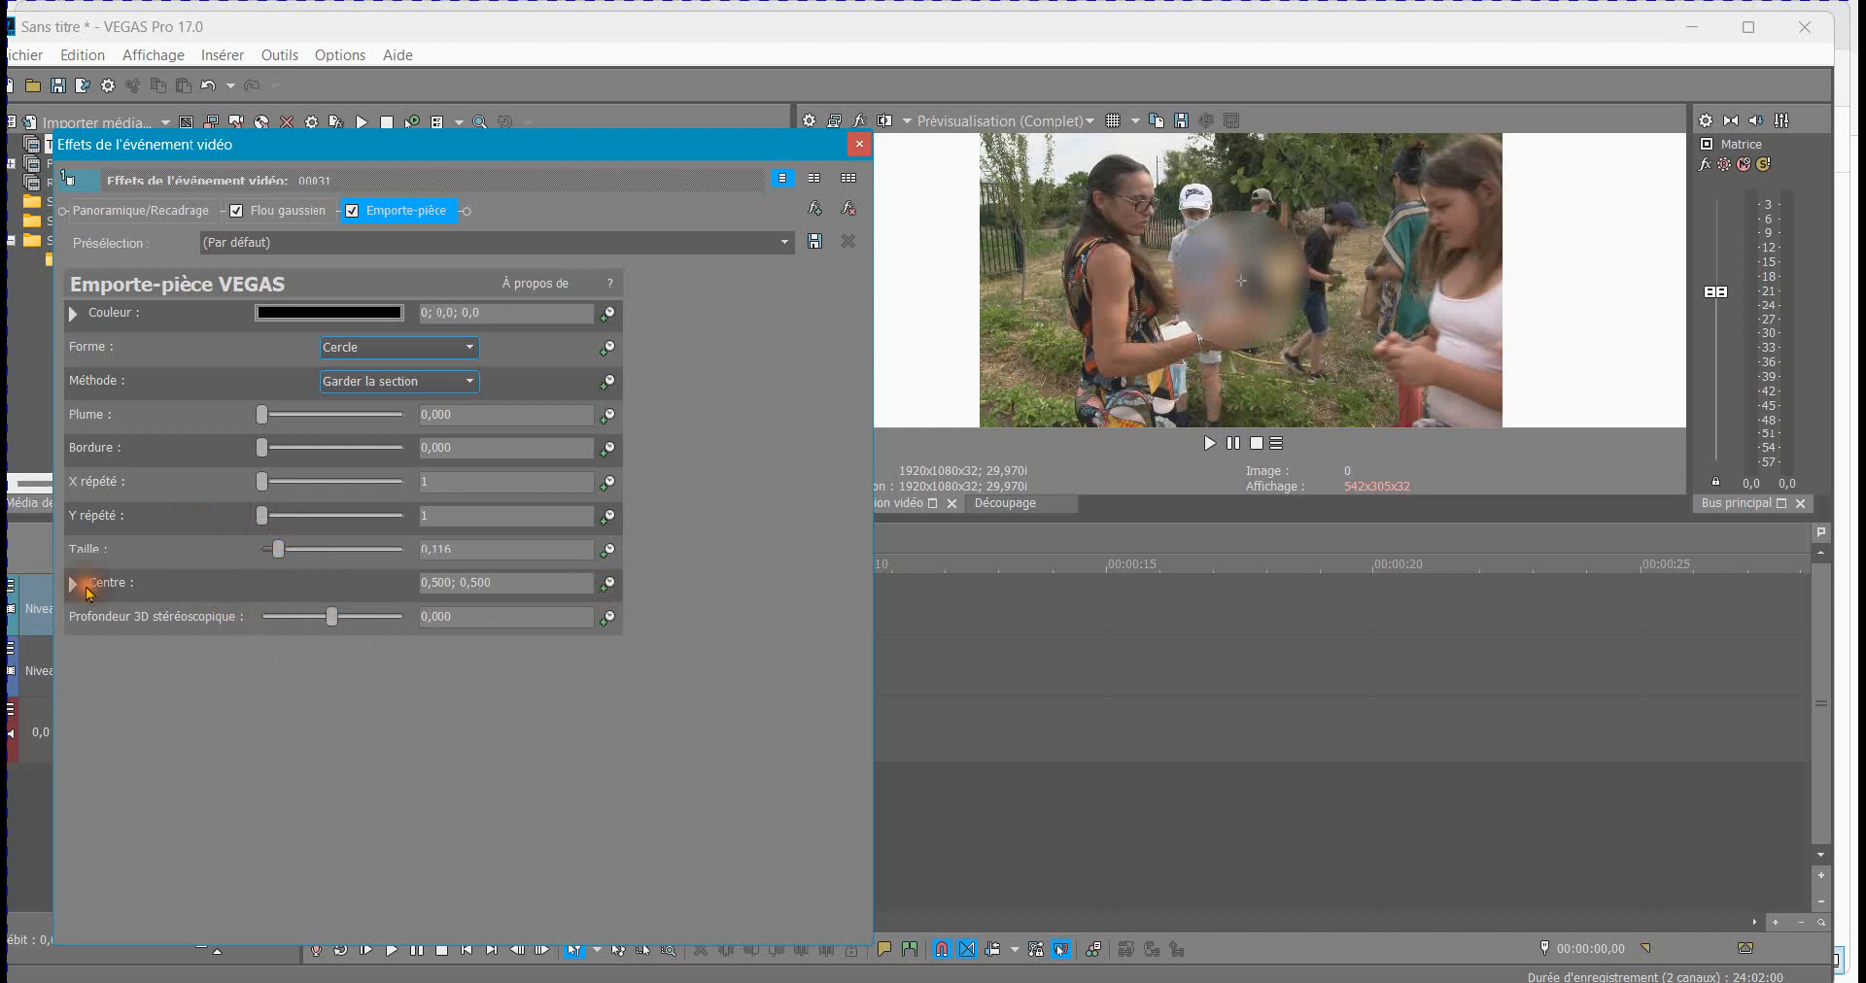
pyautogui.click(72, 585)
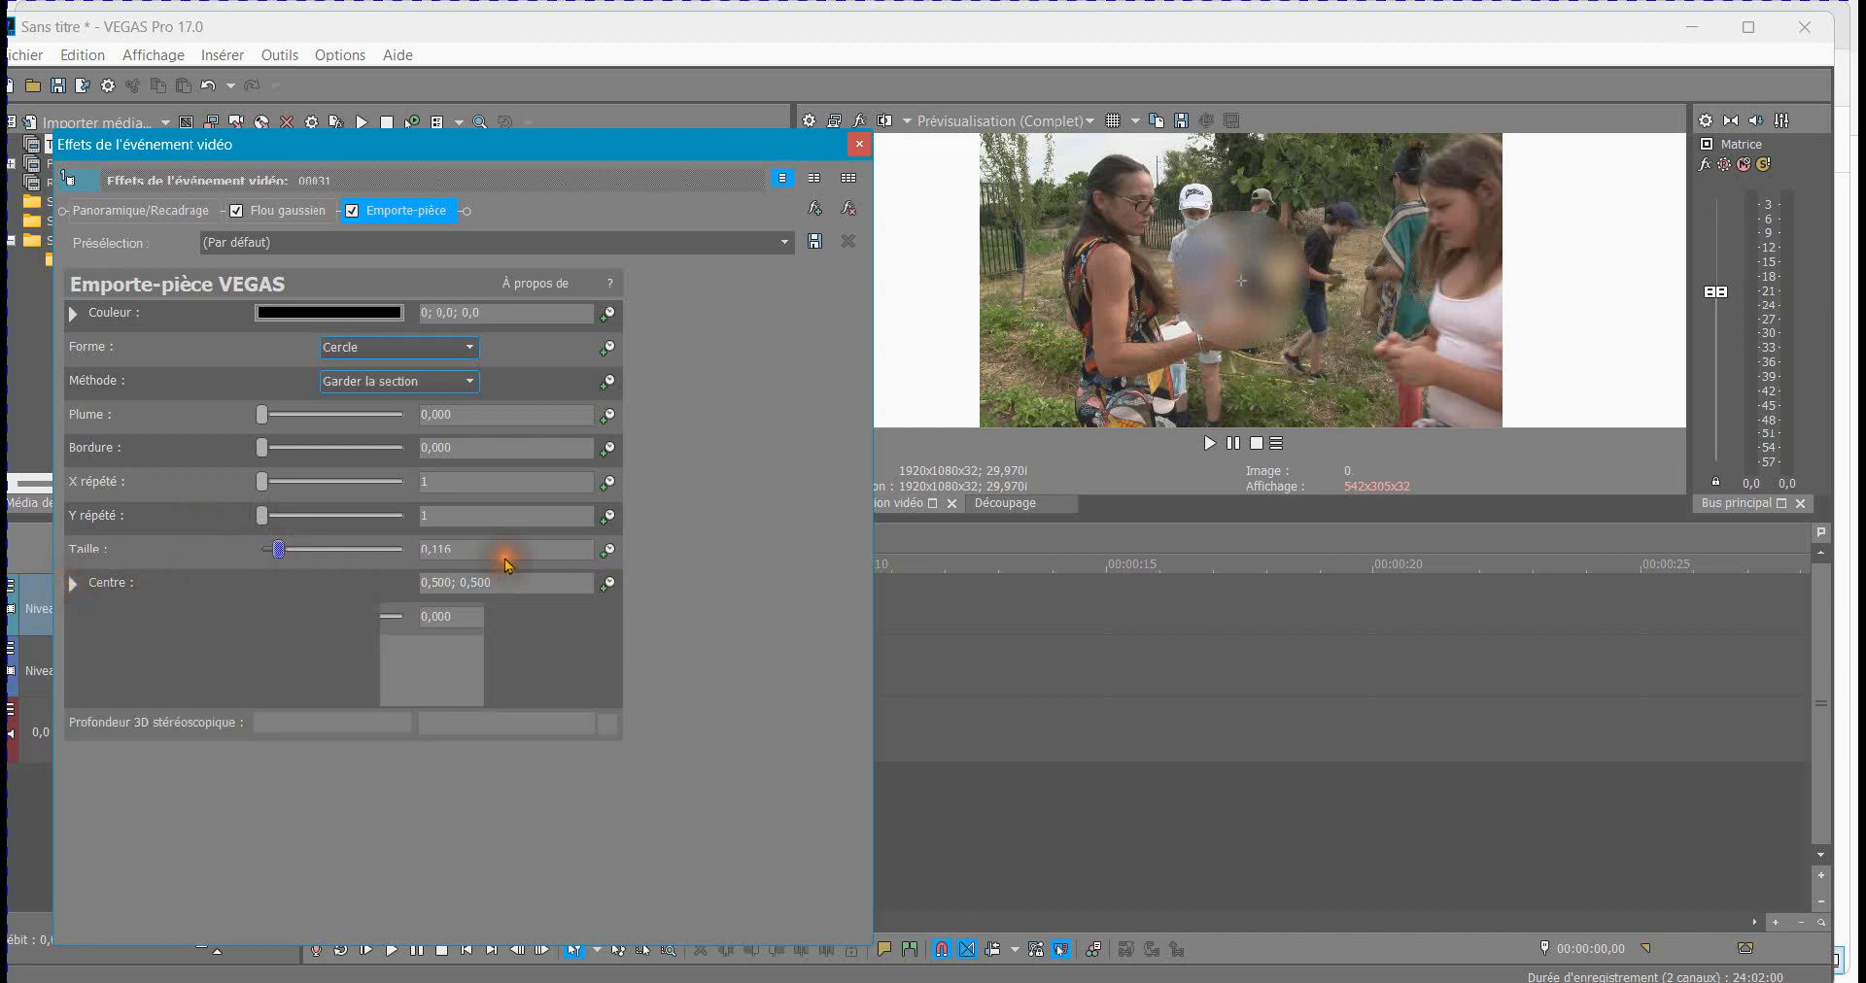
pyautogui.click(439, 660)
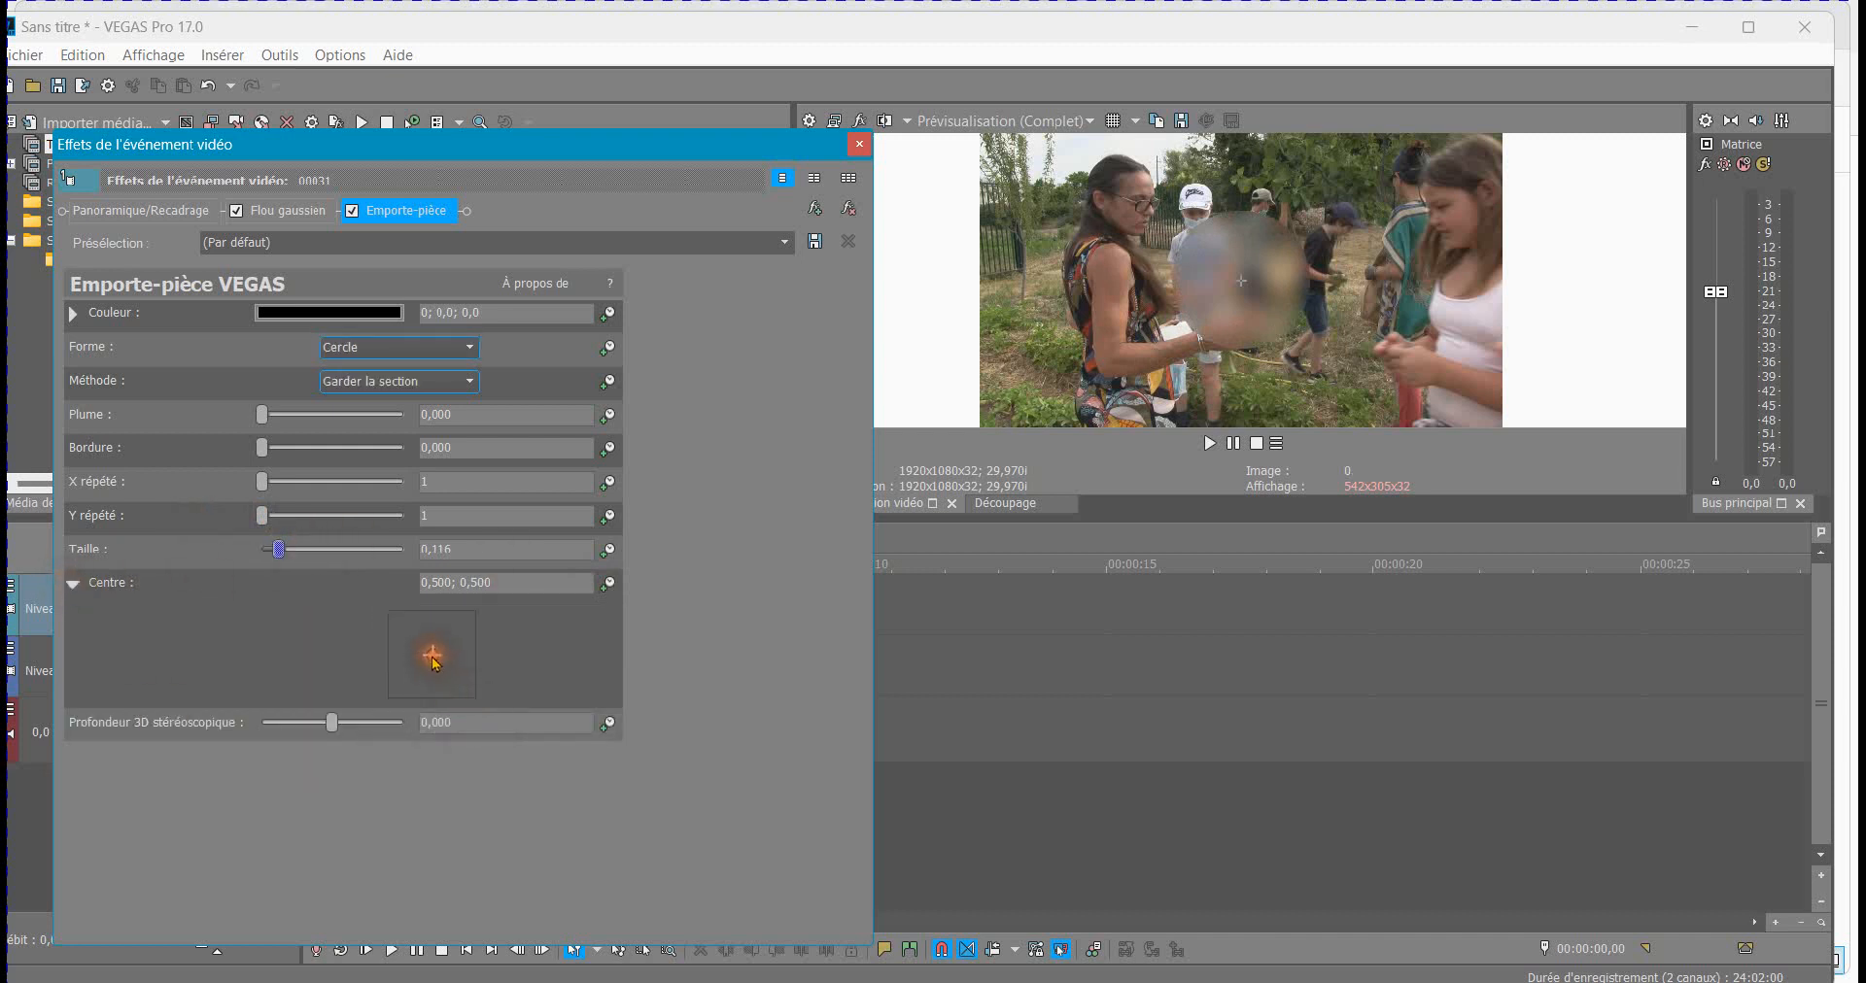
pyautogui.moveTo(435, 664); pyautogui.dragTo(470, 637)
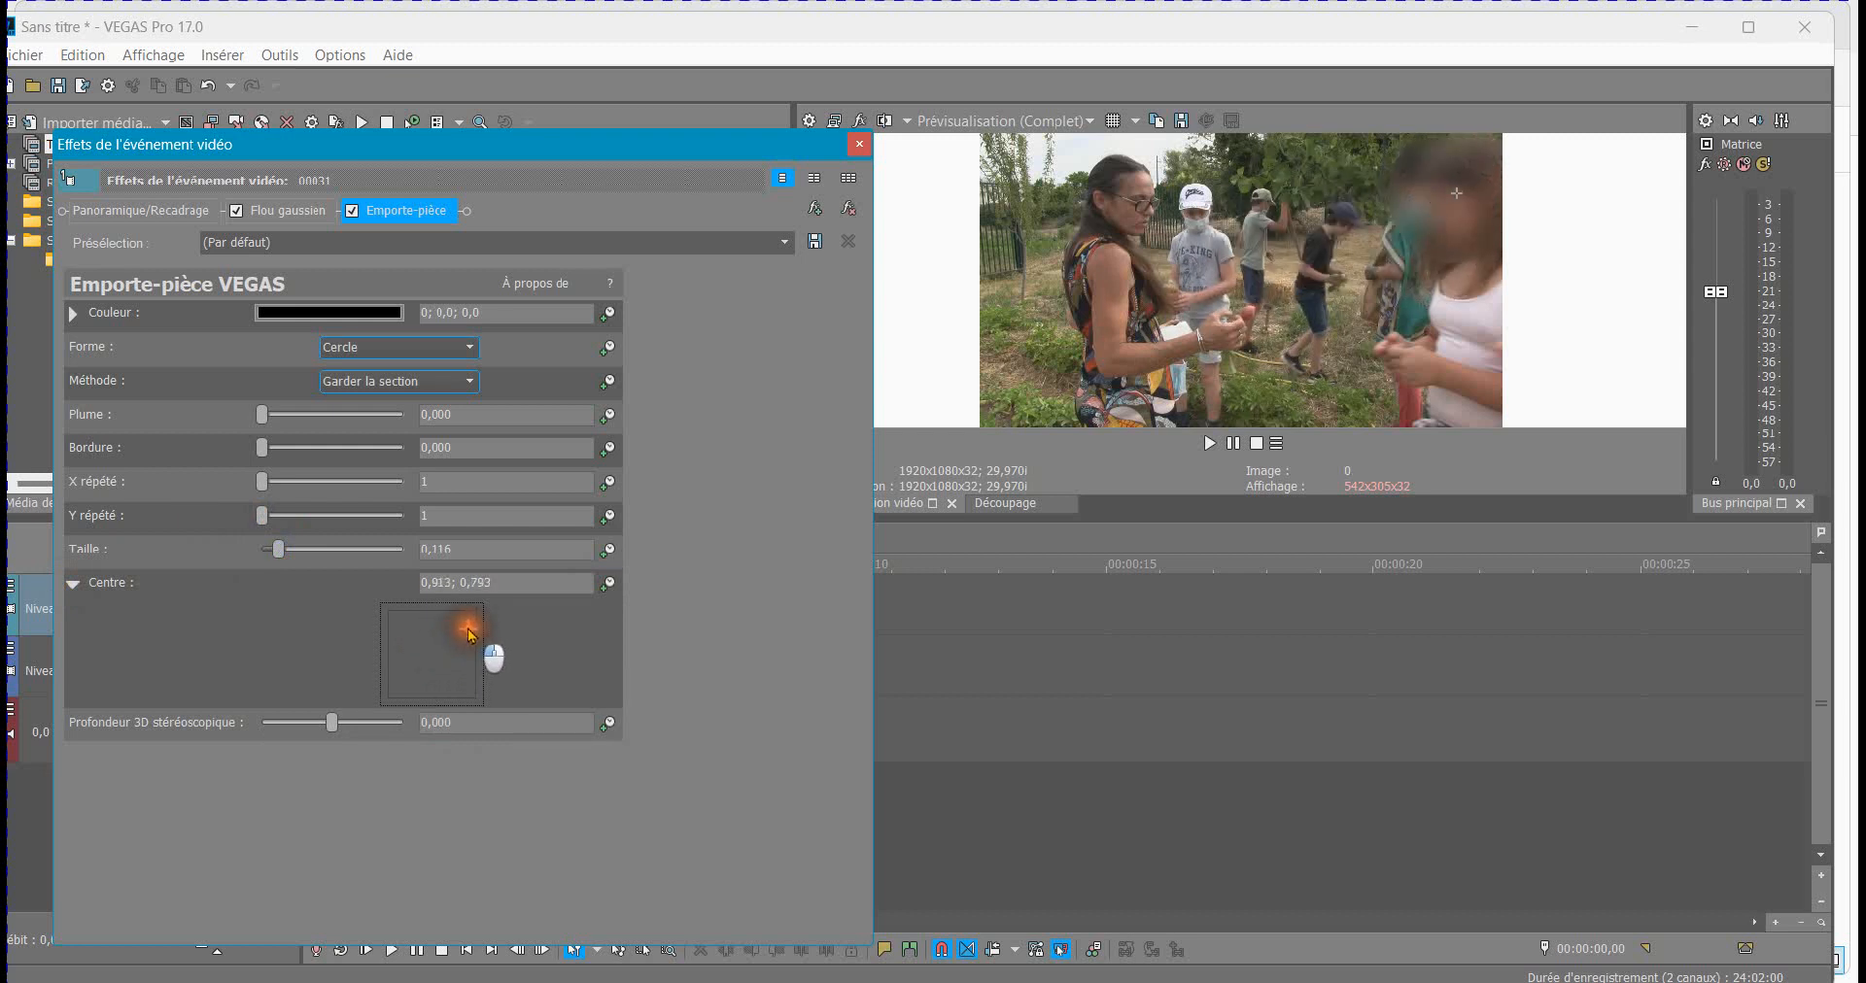
# Play back the fixed blur, return to the clip's start and enable keyframe animation for the Emporte-pièce Centre
pyautogui.click(1207, 443)
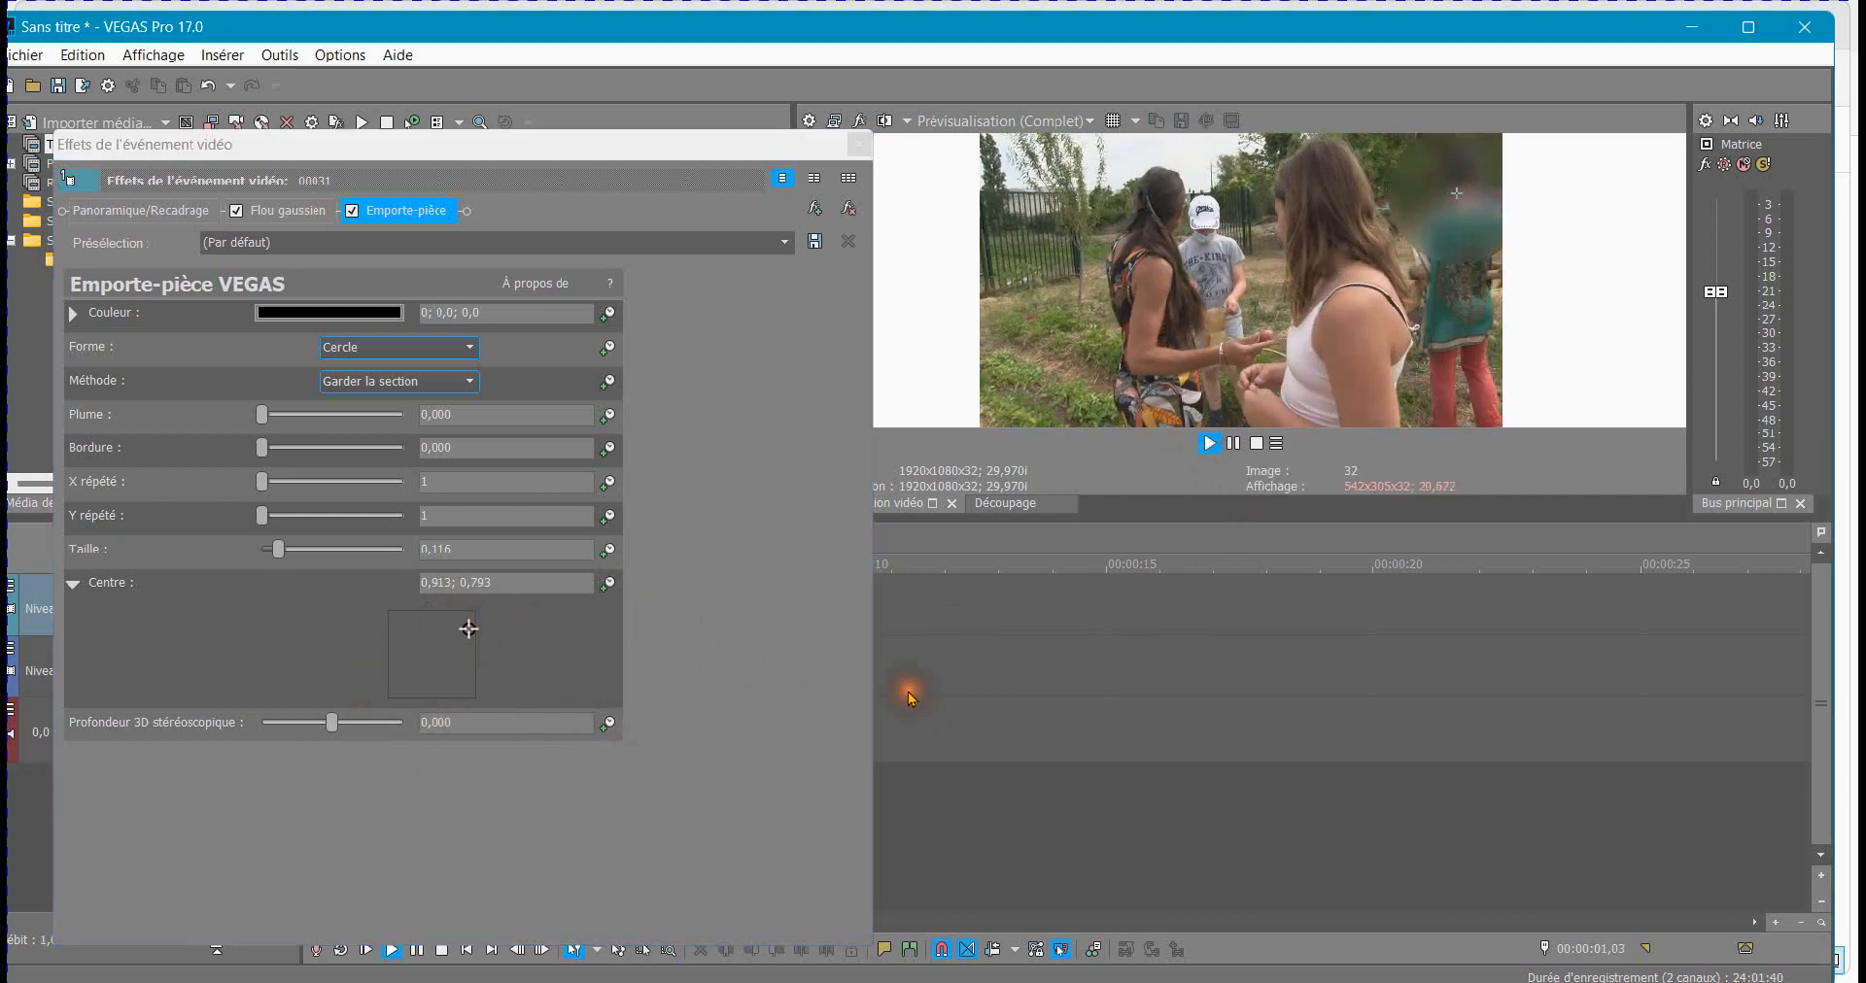
pyautogui.click(1255, 443)
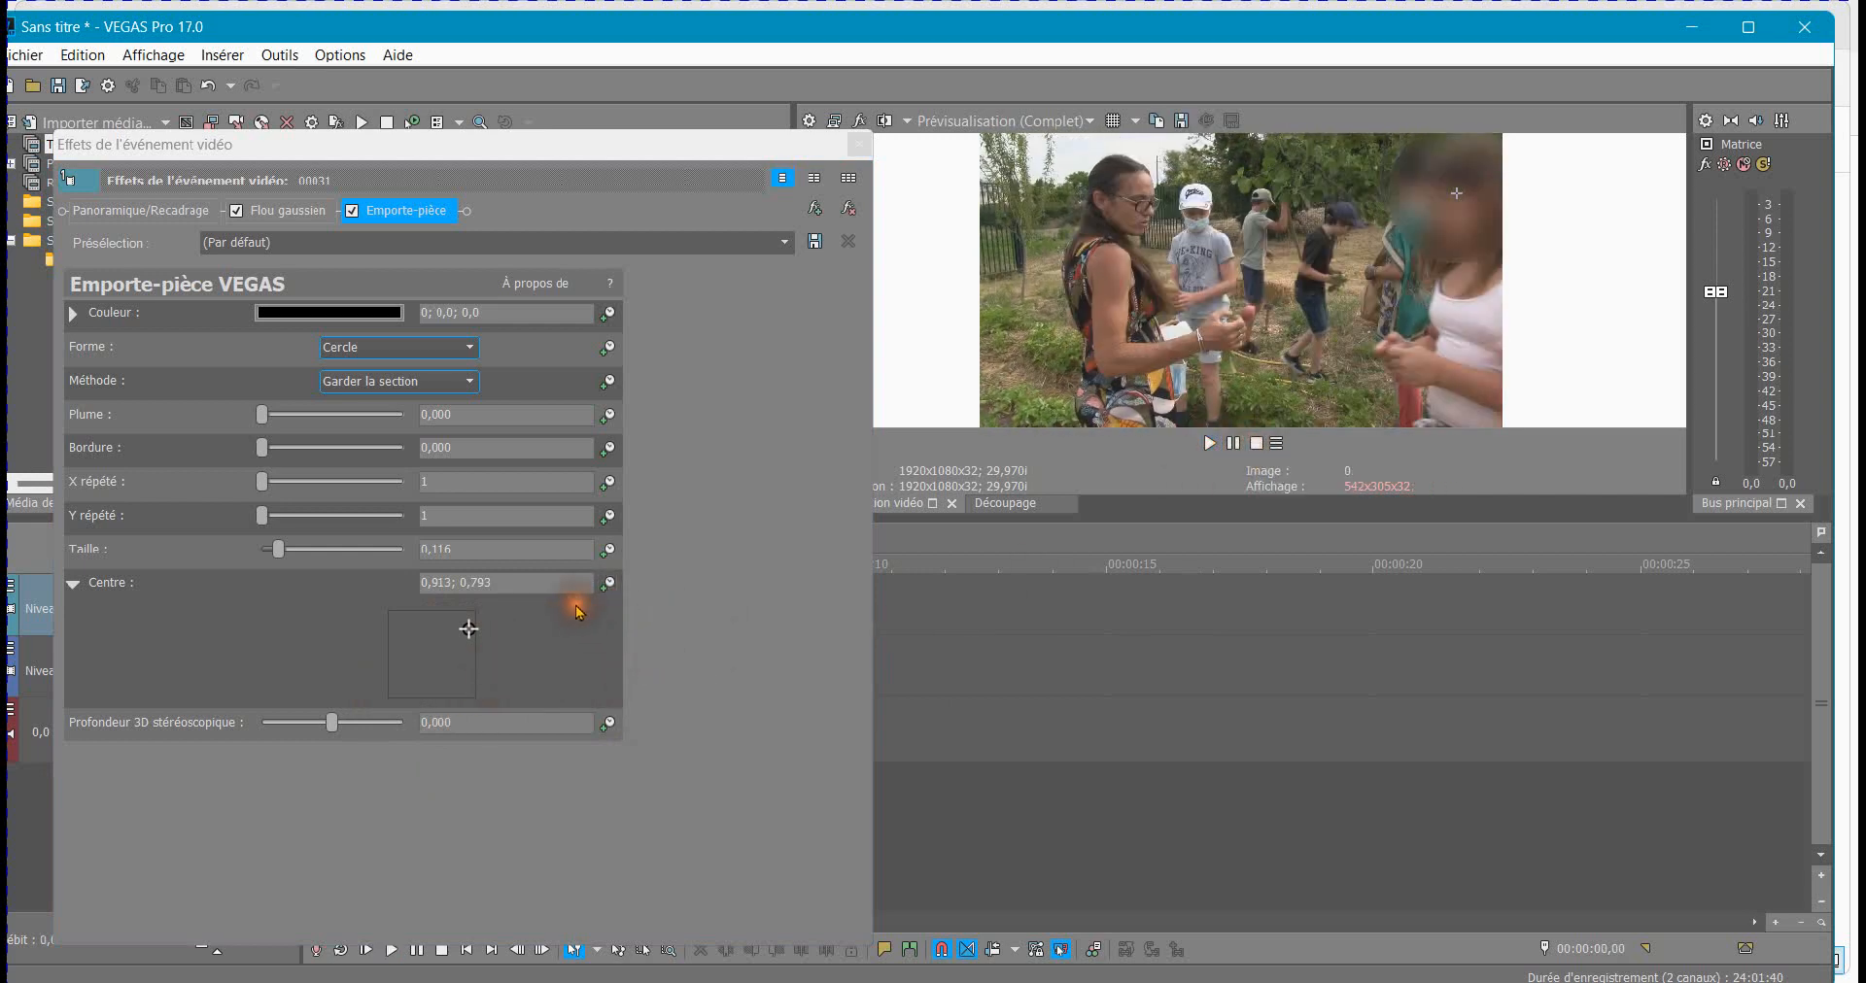
pyautogui.click(608, 585)
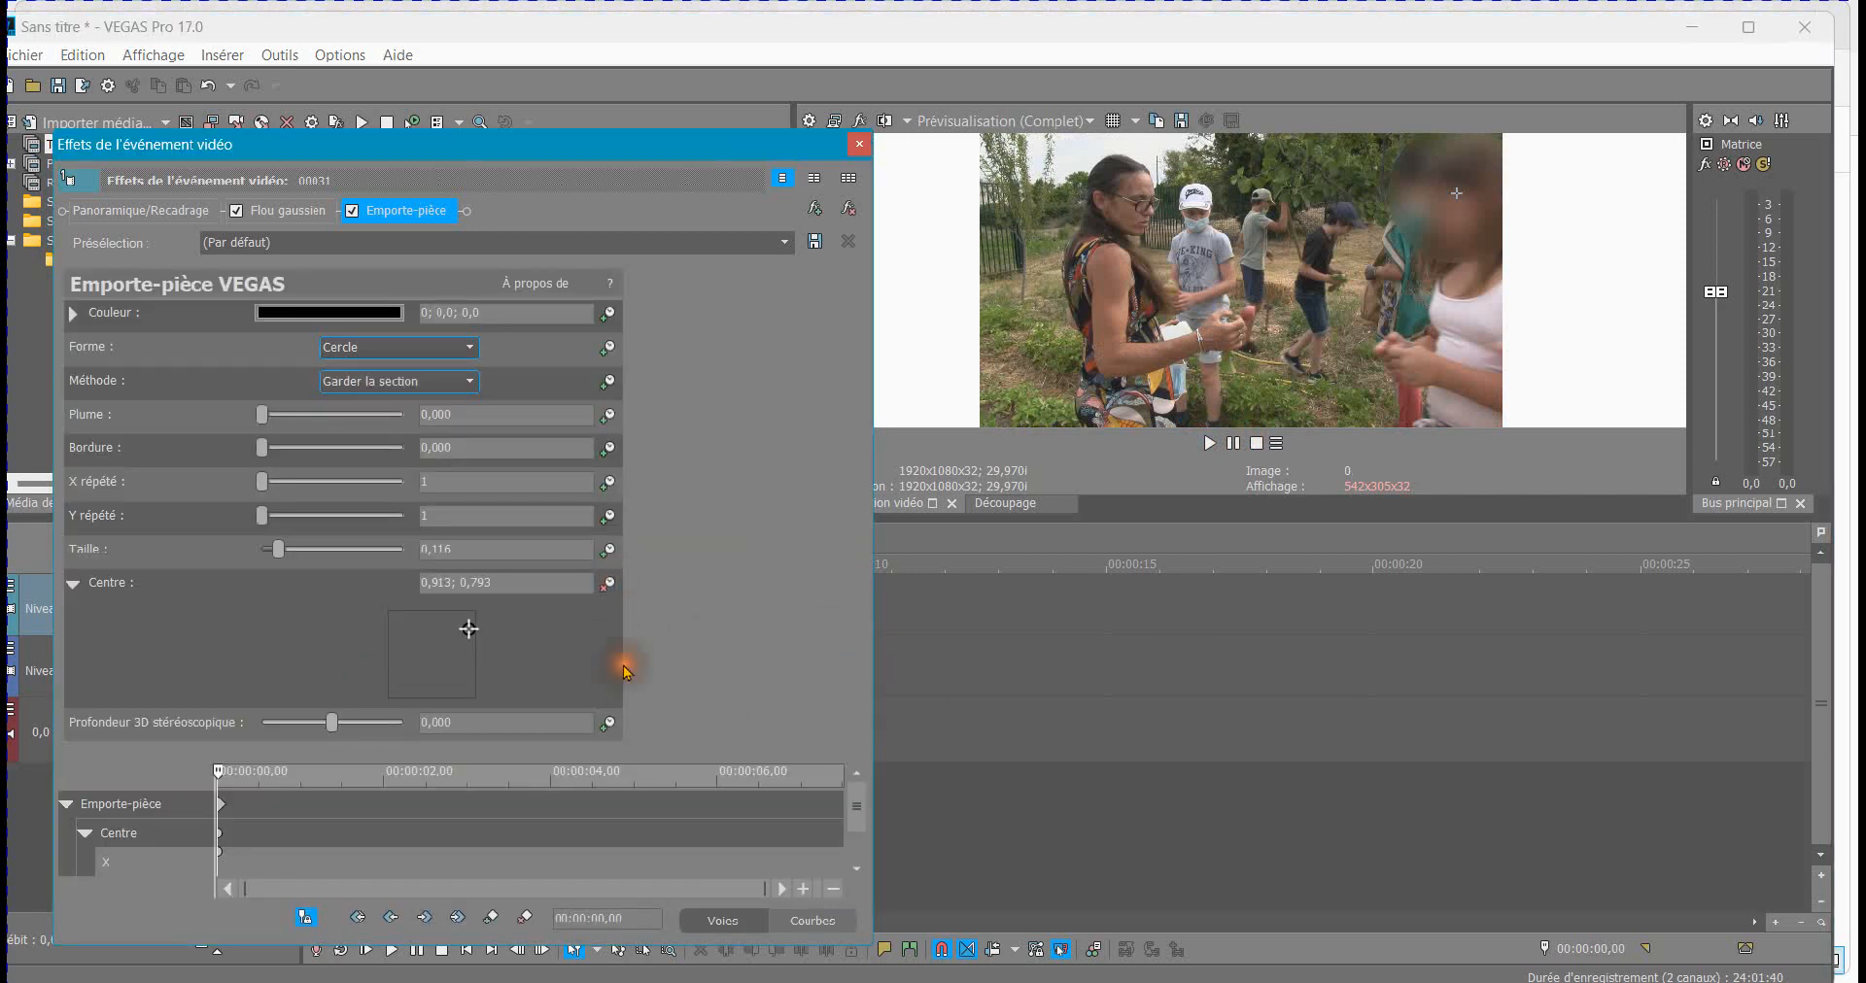
pyautogui.click(305, 919)
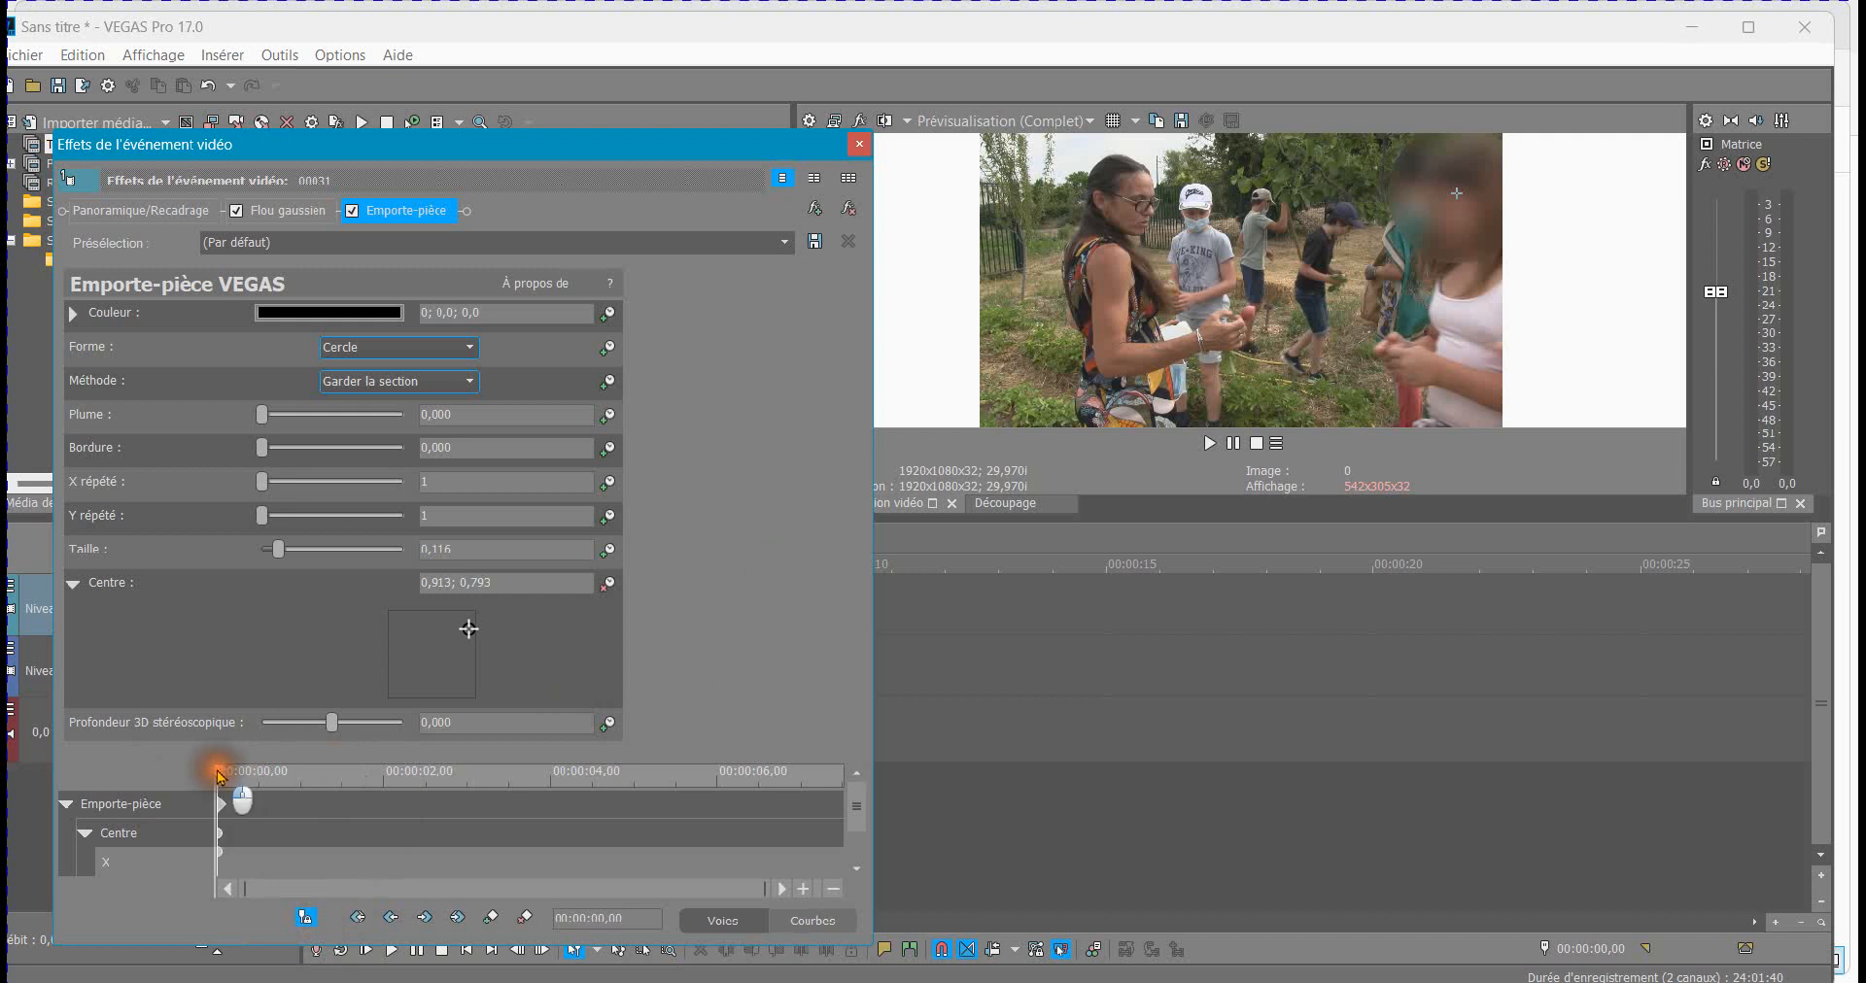
# Keyframe the Centre on the girl's head at 00:00:00,21 (0,717; 0,717) and at 00:00:01,08 (0,641; 0,739)
pyautogui.moveTo(219, 775); pyautogui.dragTo(277, 777)
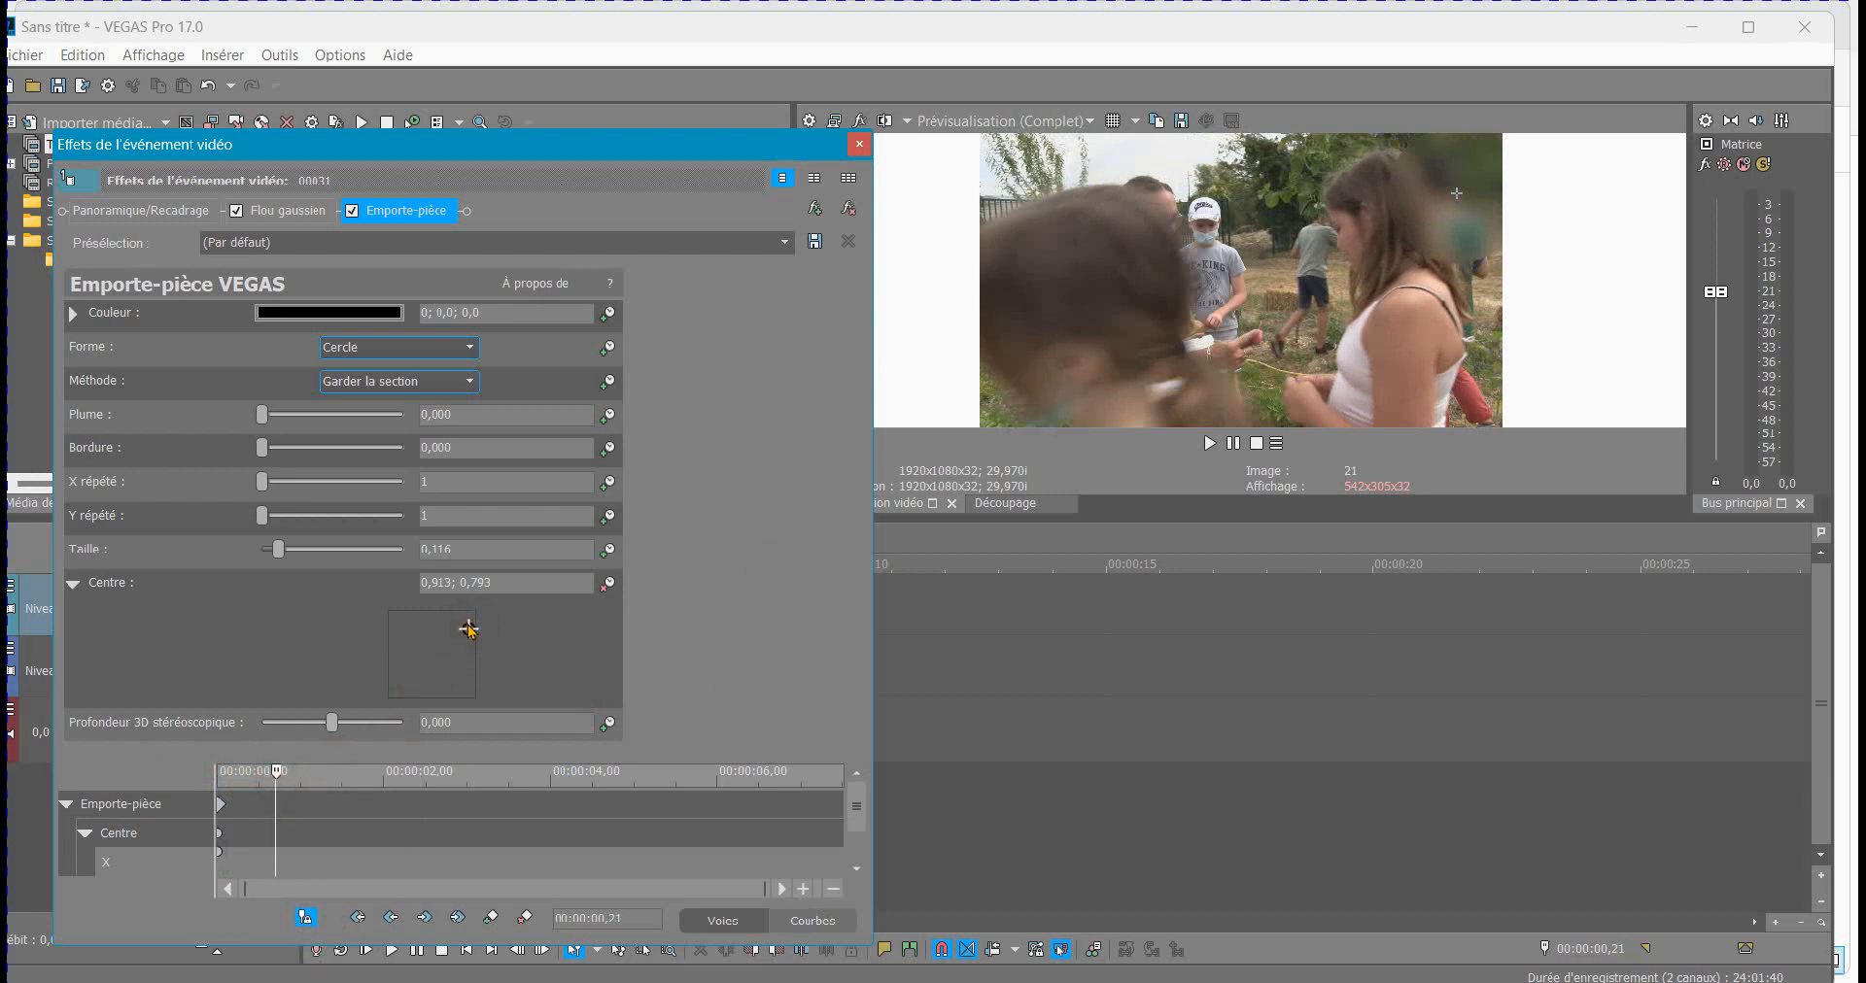
pyautogui.moveTo(467, 629); pyautogui.dragTo(452, 641)
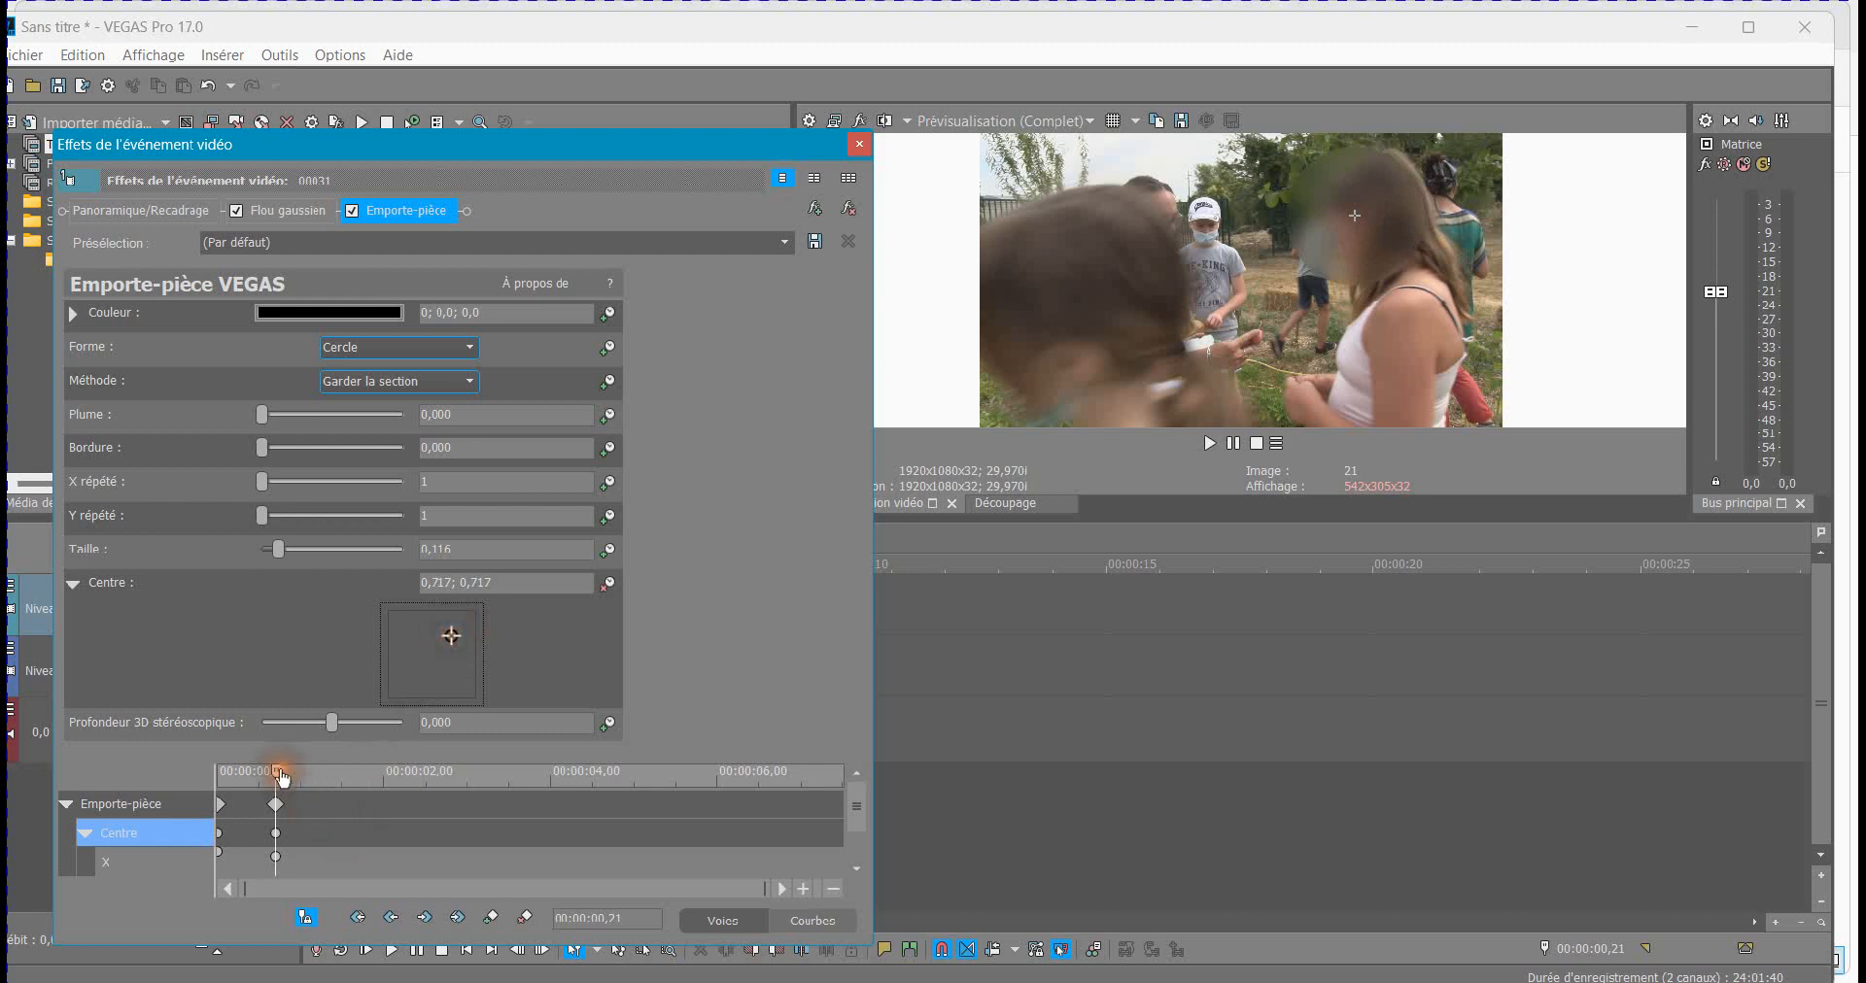
pyautogui.moveTo(277, 774); pyautogui.dragTo(324, 774)
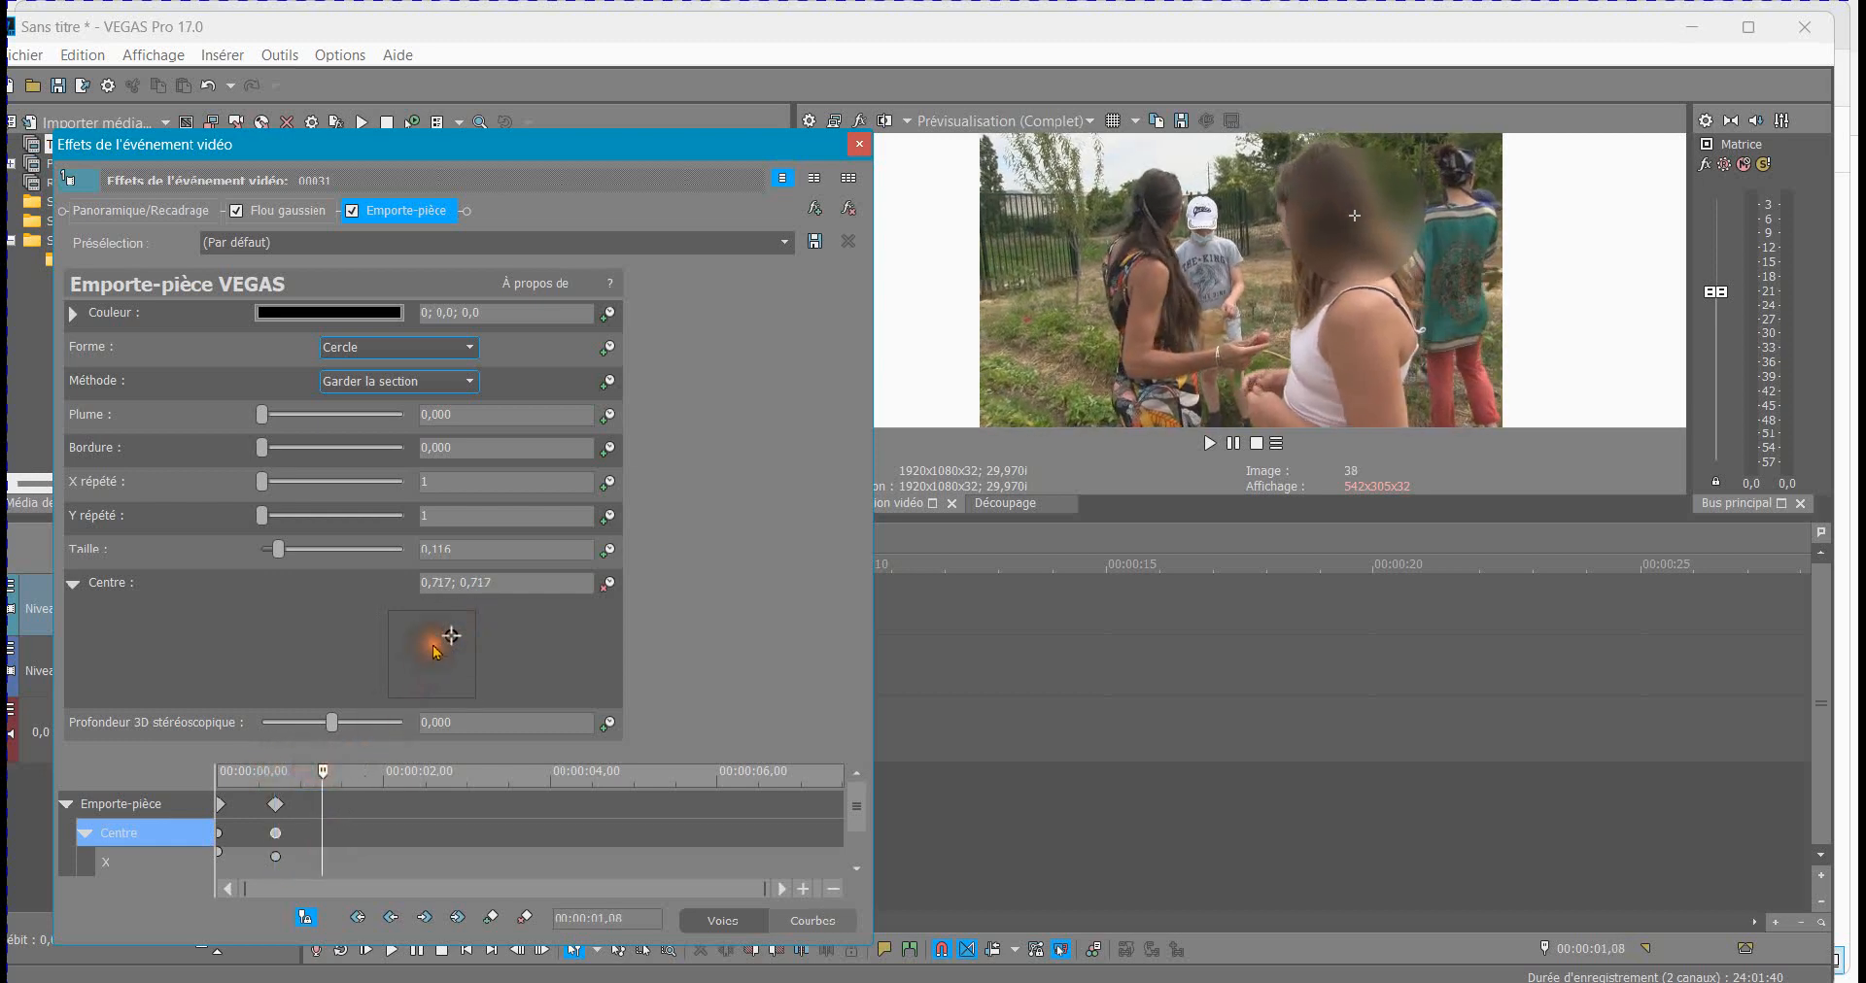
pyautogui.moveTo(452, 641); pyautogui.dragTo(447, 638)
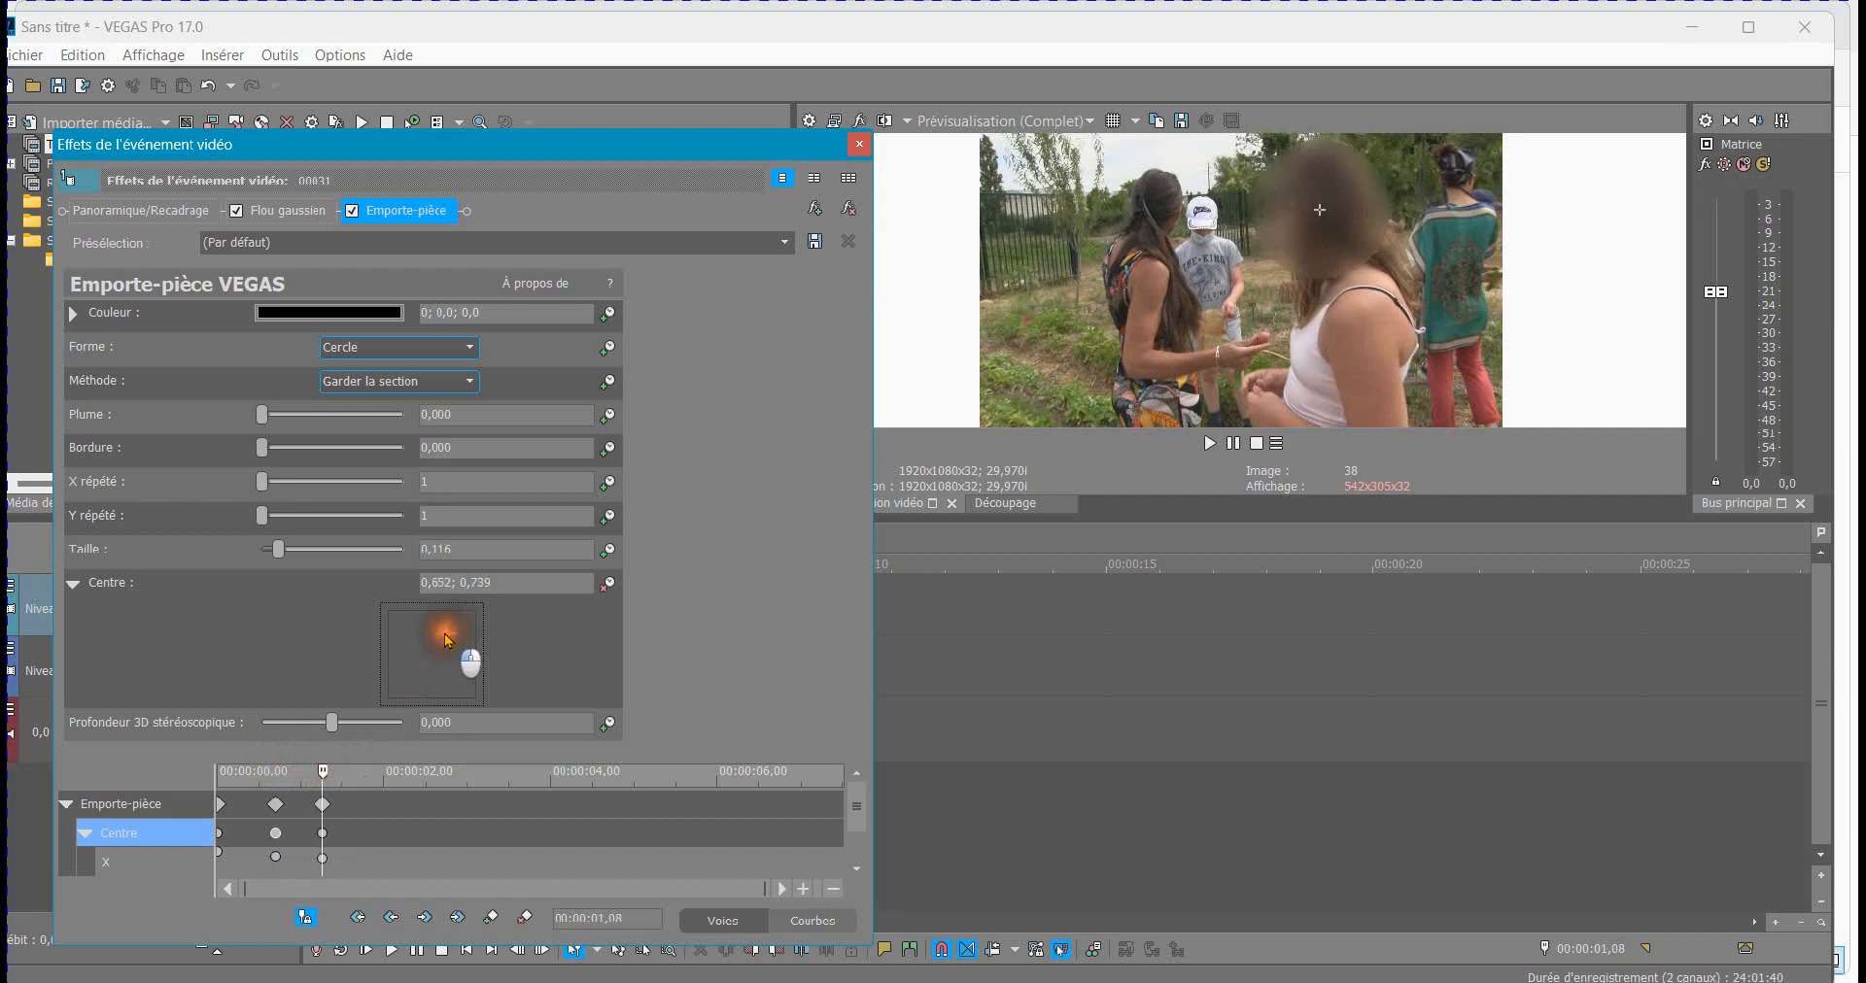
# Add a Centre keyframe at 00:00:02,22 with the blur on the girl's head at 0,674; 0,761
pyautogui.click(324, 775)
pyautogui.click(323, 775)
pyautogui.moveTo(324, 776); pyautogui.dragTo(445, 773)
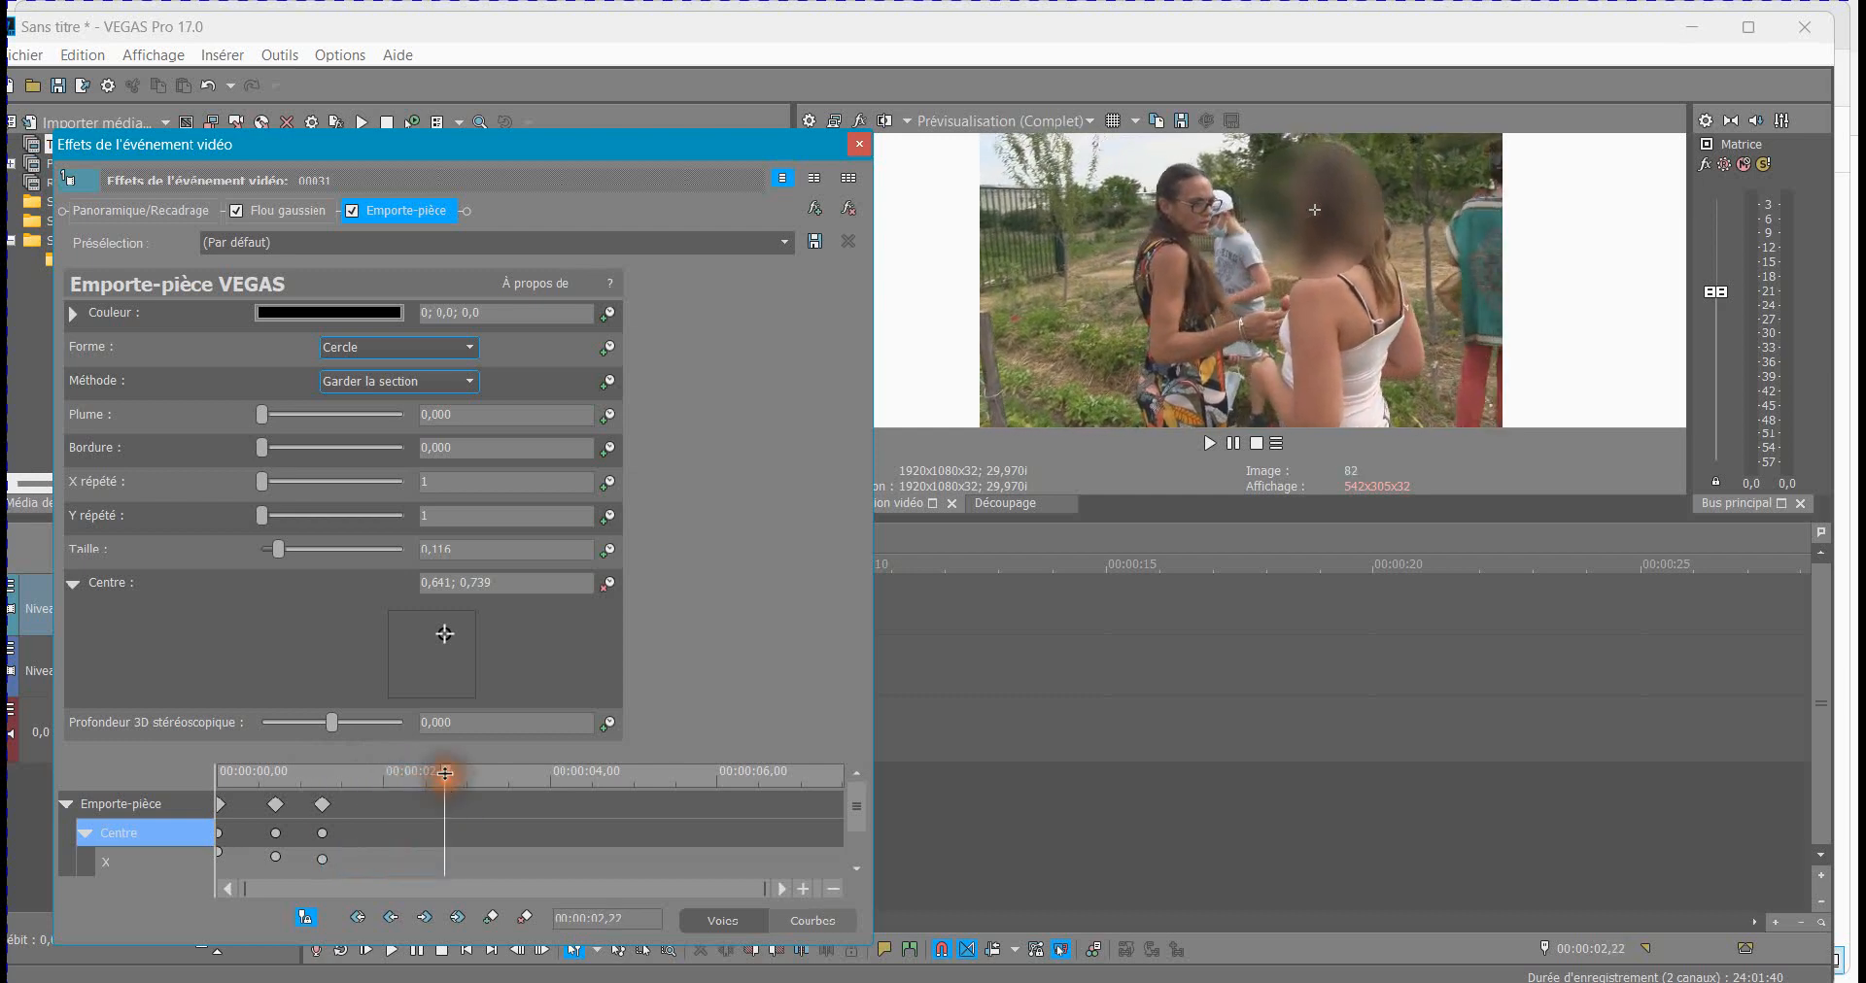
pyautogui.click(446, 638)
pyautogui.moveTo(446, 638); pyautogui.dragTo(449, 638)
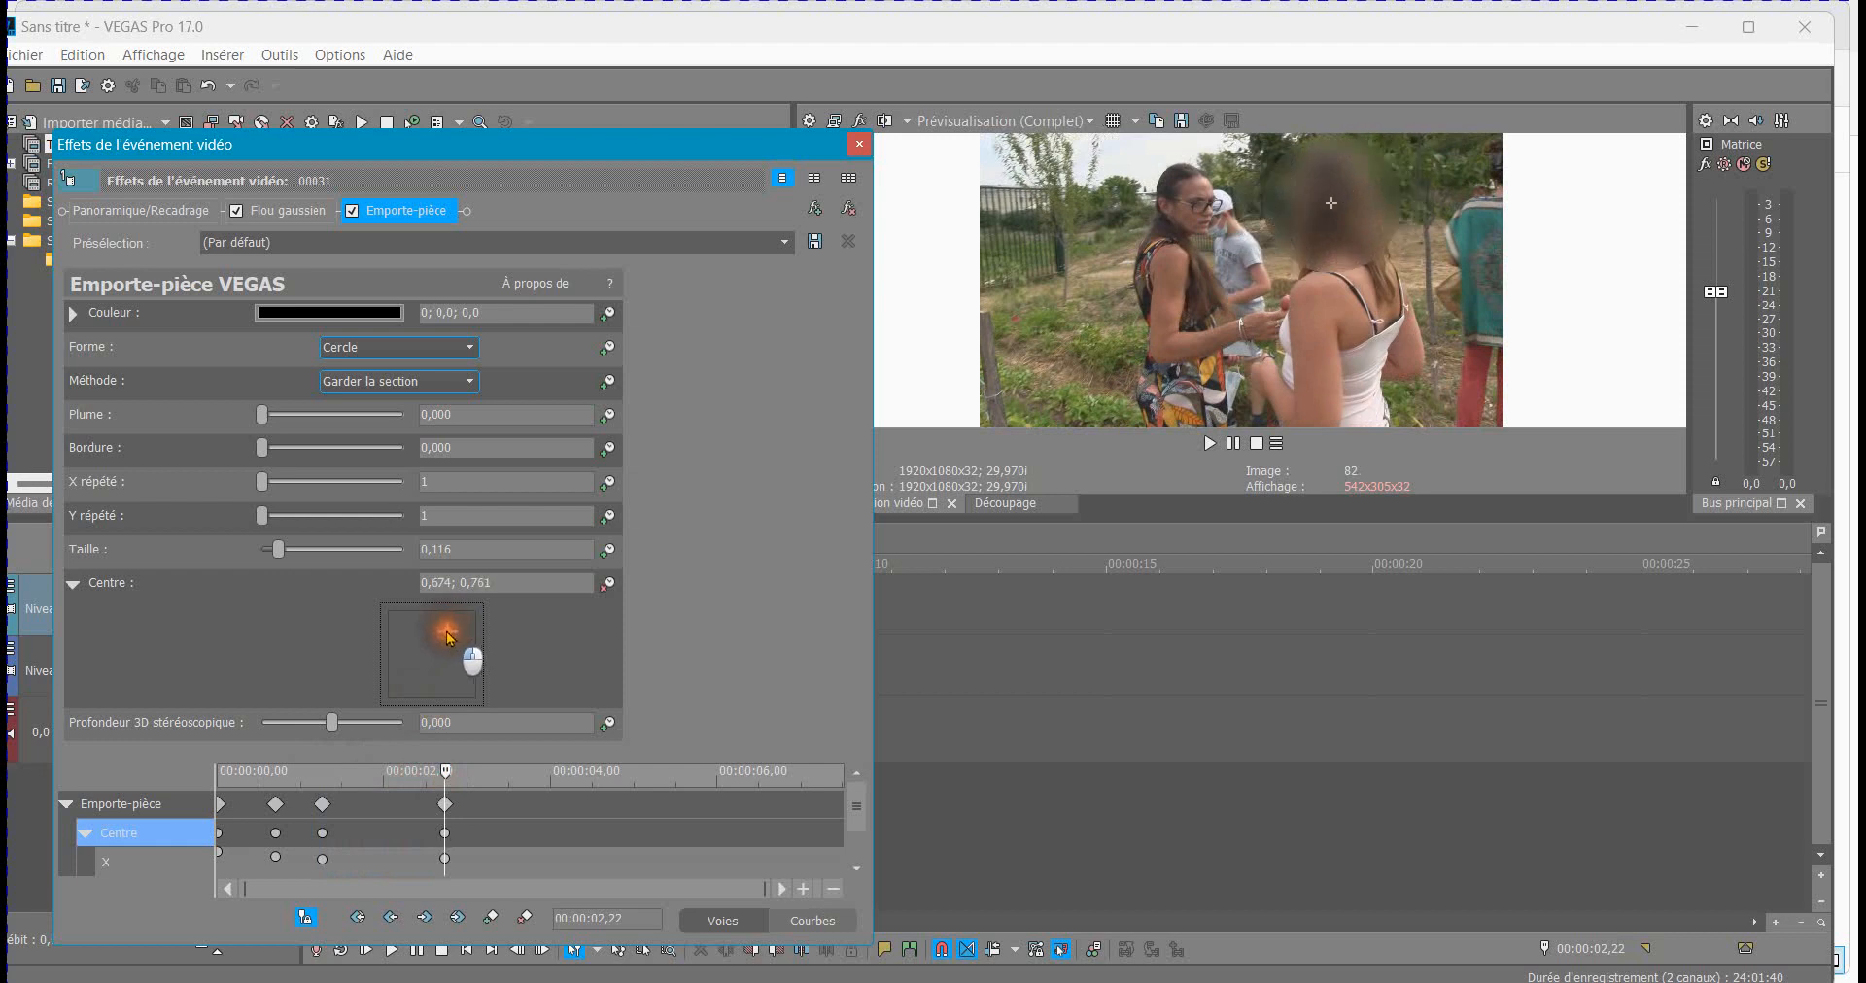
# Add a Centre keyframe at 00:00:04,29 with the blur on the girl's head at 0,750; 0,804
pyautogui.click(447, 774)
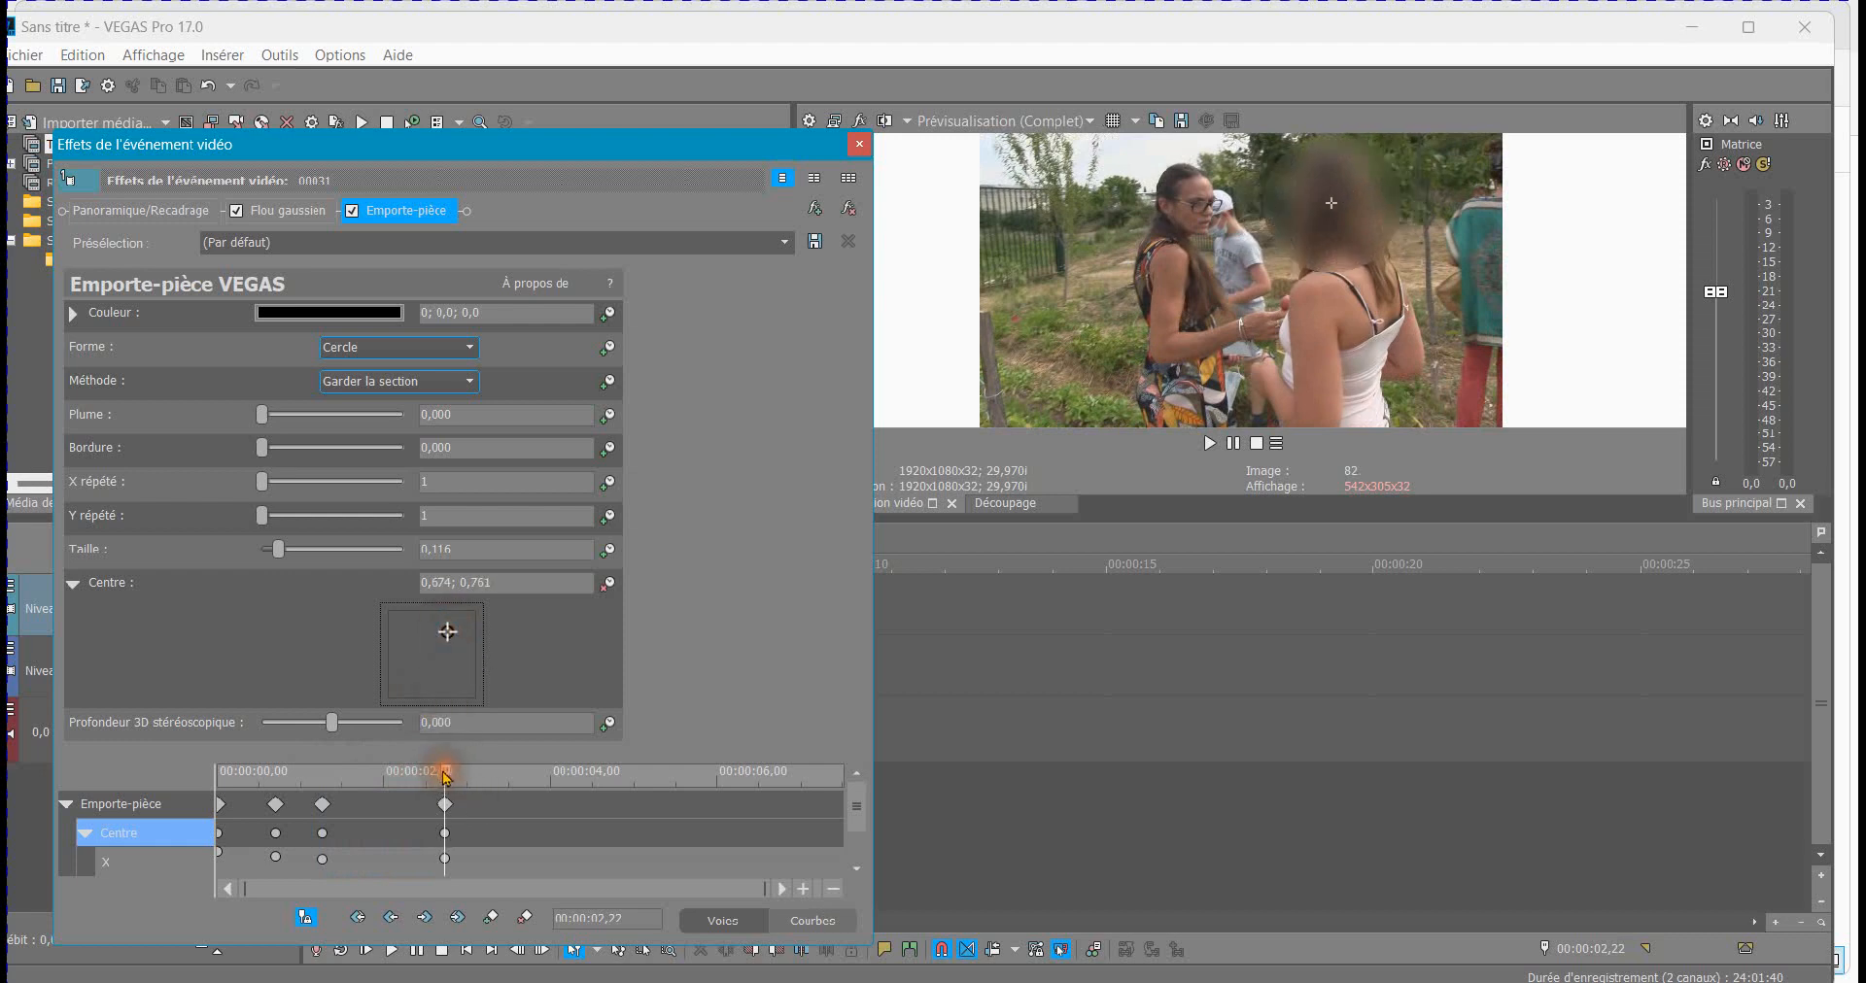
pyautogui.moveTo(447, 773); pyautogui.dragTo(630, 797)
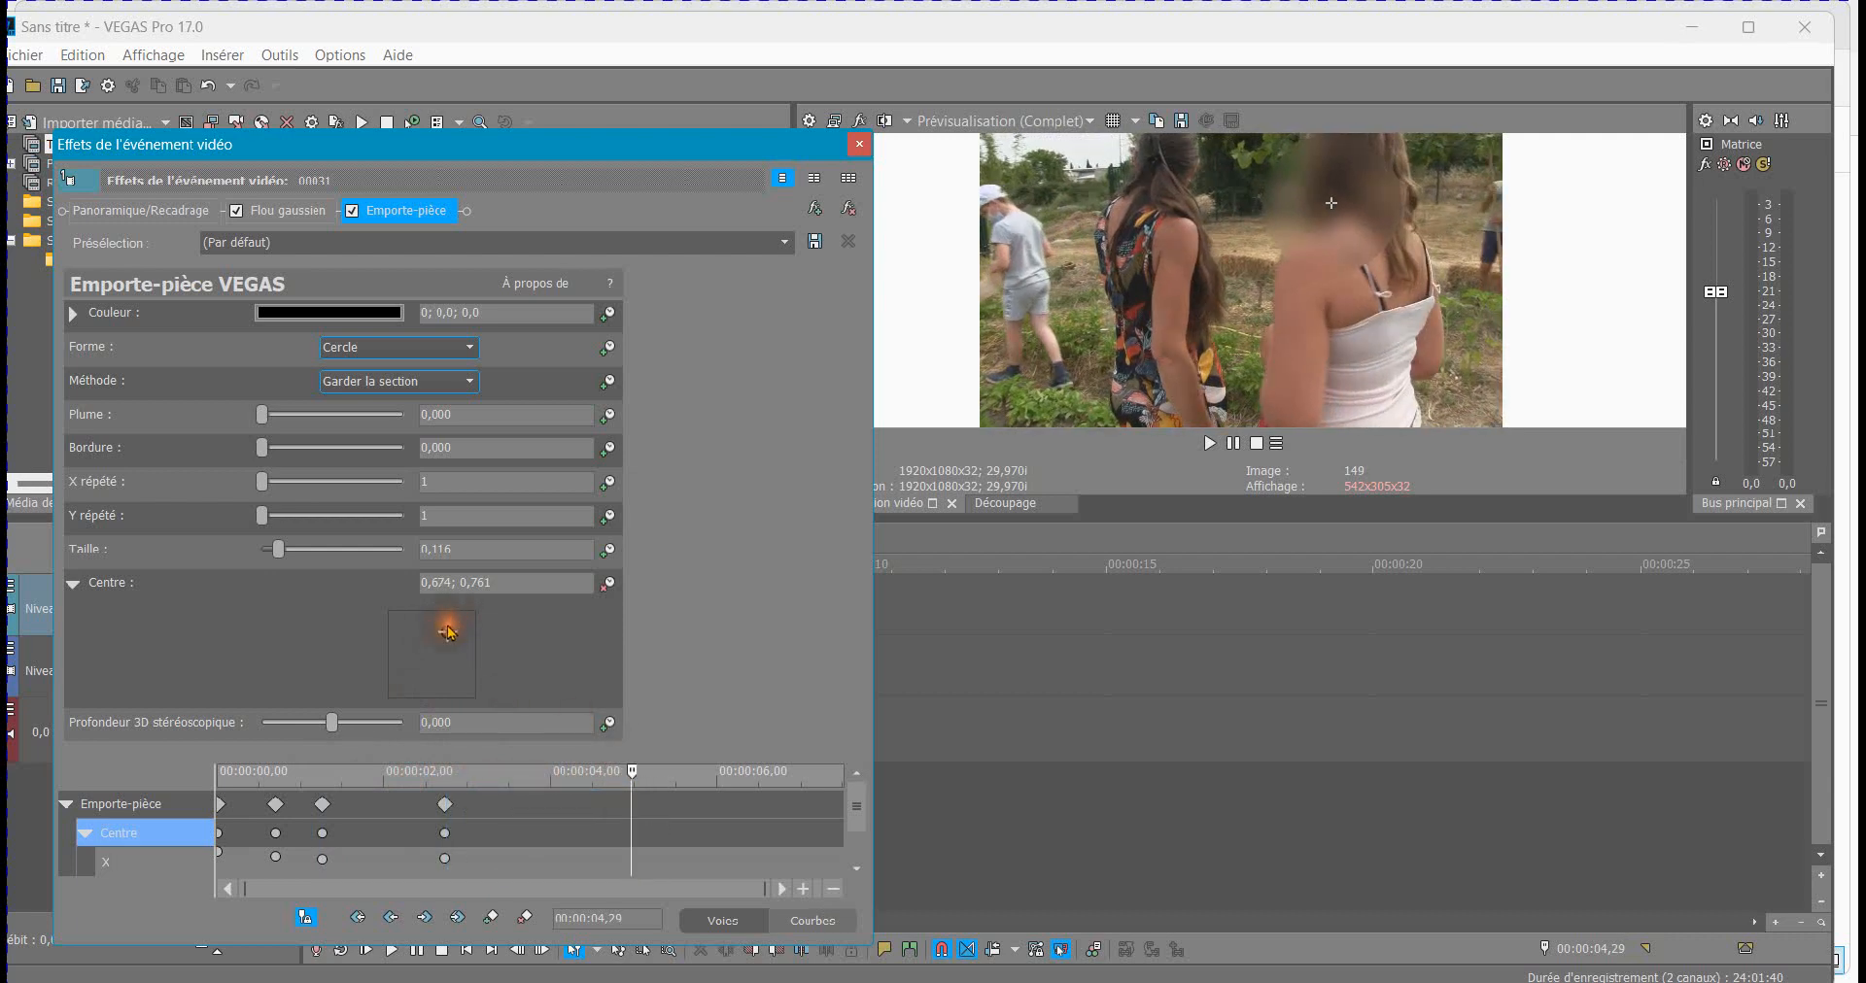
pyautogui.moveTo(450, 632)
pyautogui.mouseDown()
pyautogui.moveTo(475, 656)
pyautogui.moveTo(454, 631)
pyautogui.mouseUp()
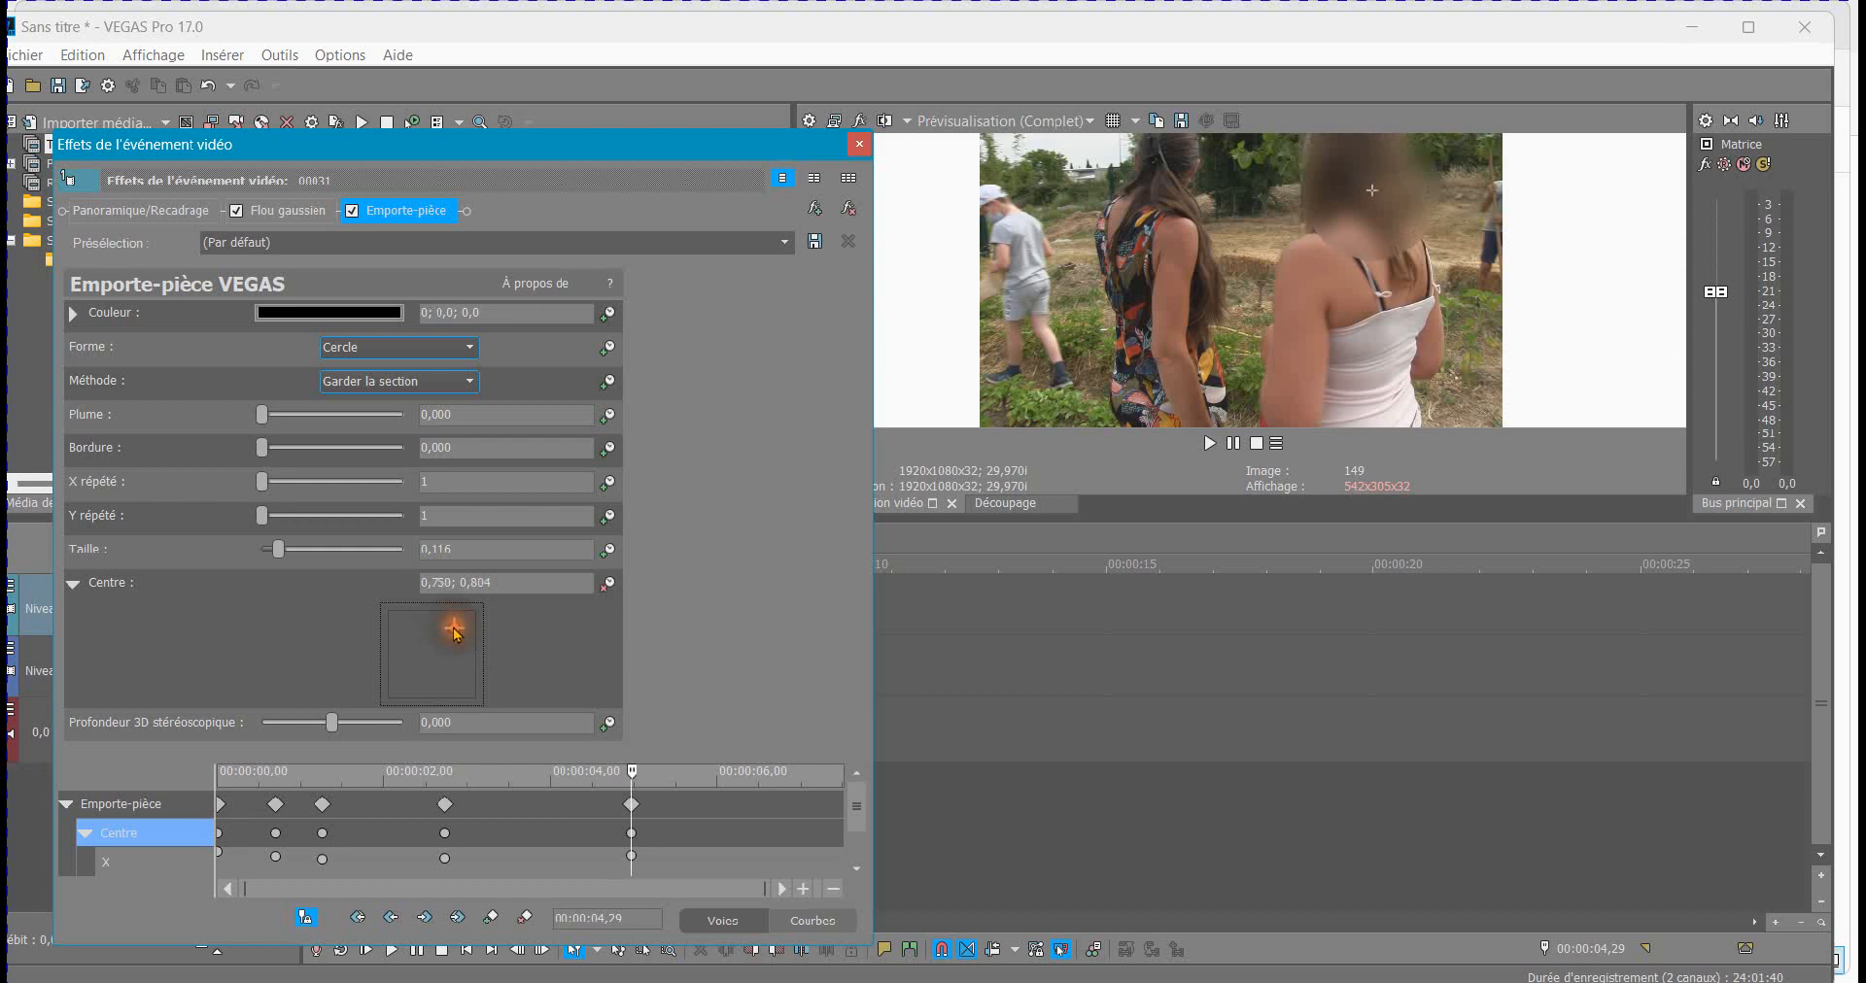
# Keyframe the Centre on the girl's head at 00:00:06,03 (0,837; 0,815) and at 00:00:06,21 (0,946; 0,891)
pyautogui.moveTo(632, 774); pyautogui.dragTo(714, 789)
pyautogui.click(724, 774)
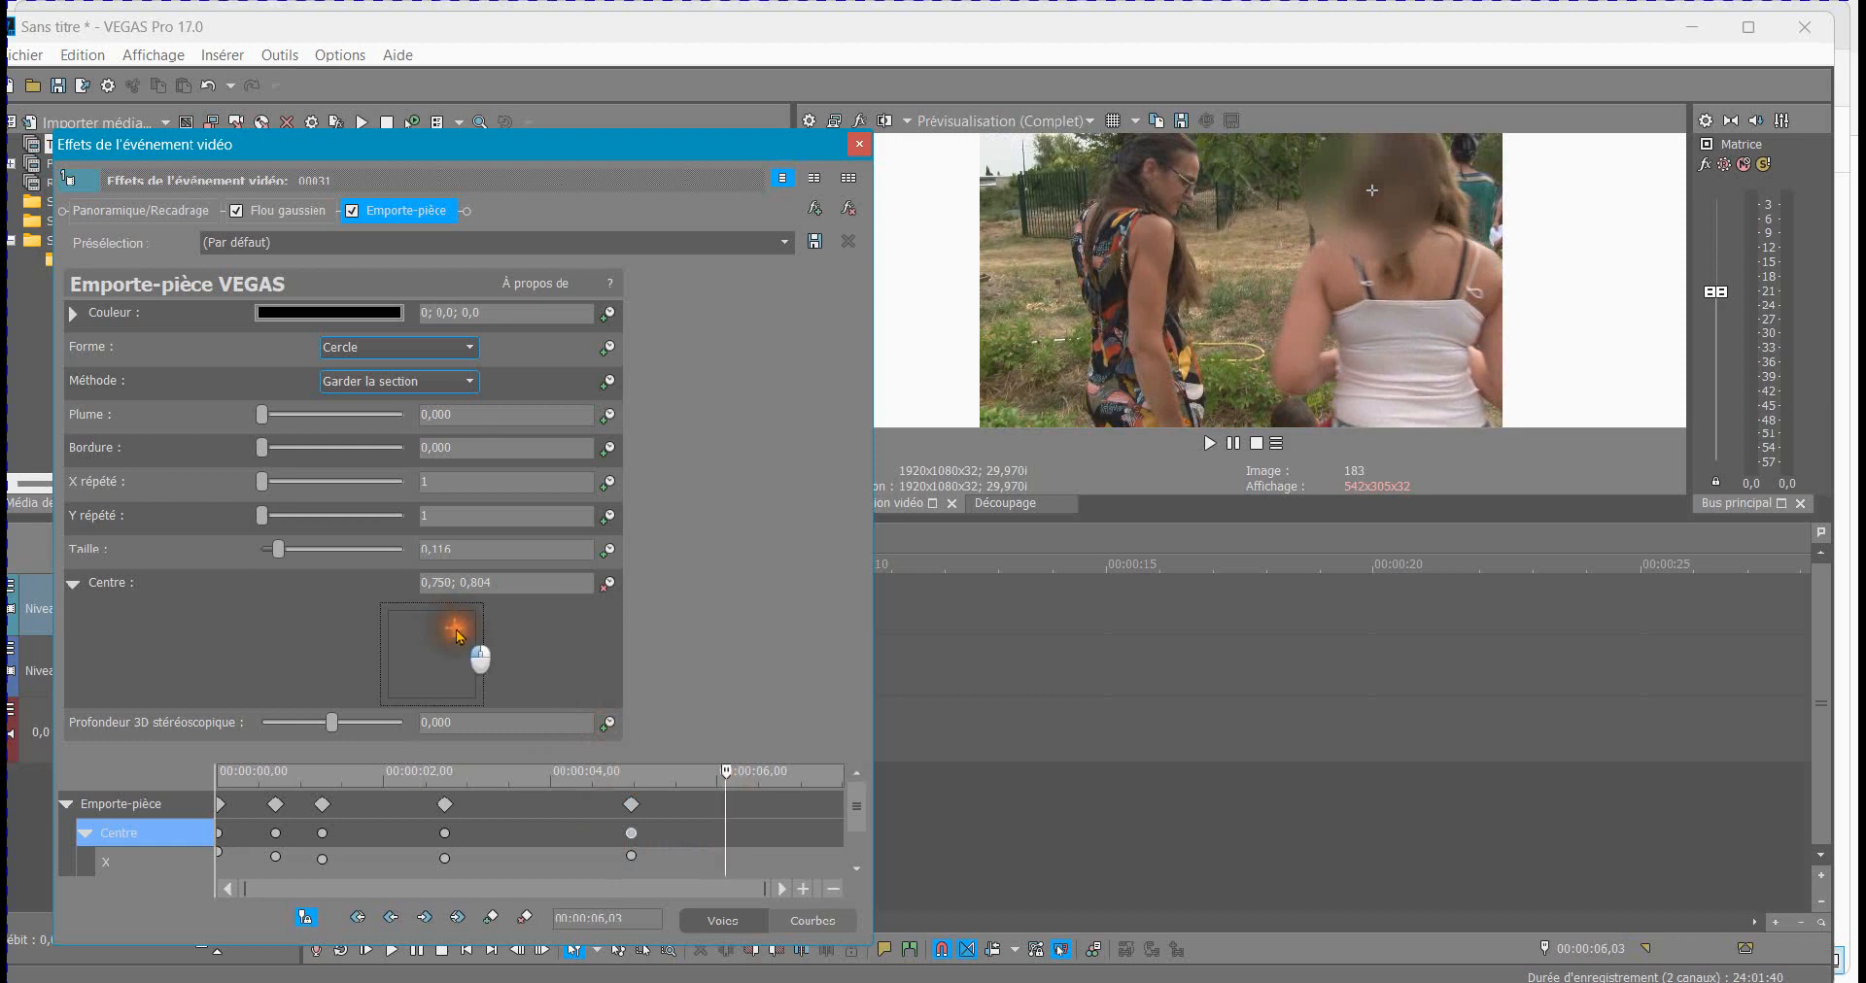
pyautogui.moveTo(457, 636); pyautogui.dragTo(463, 634)
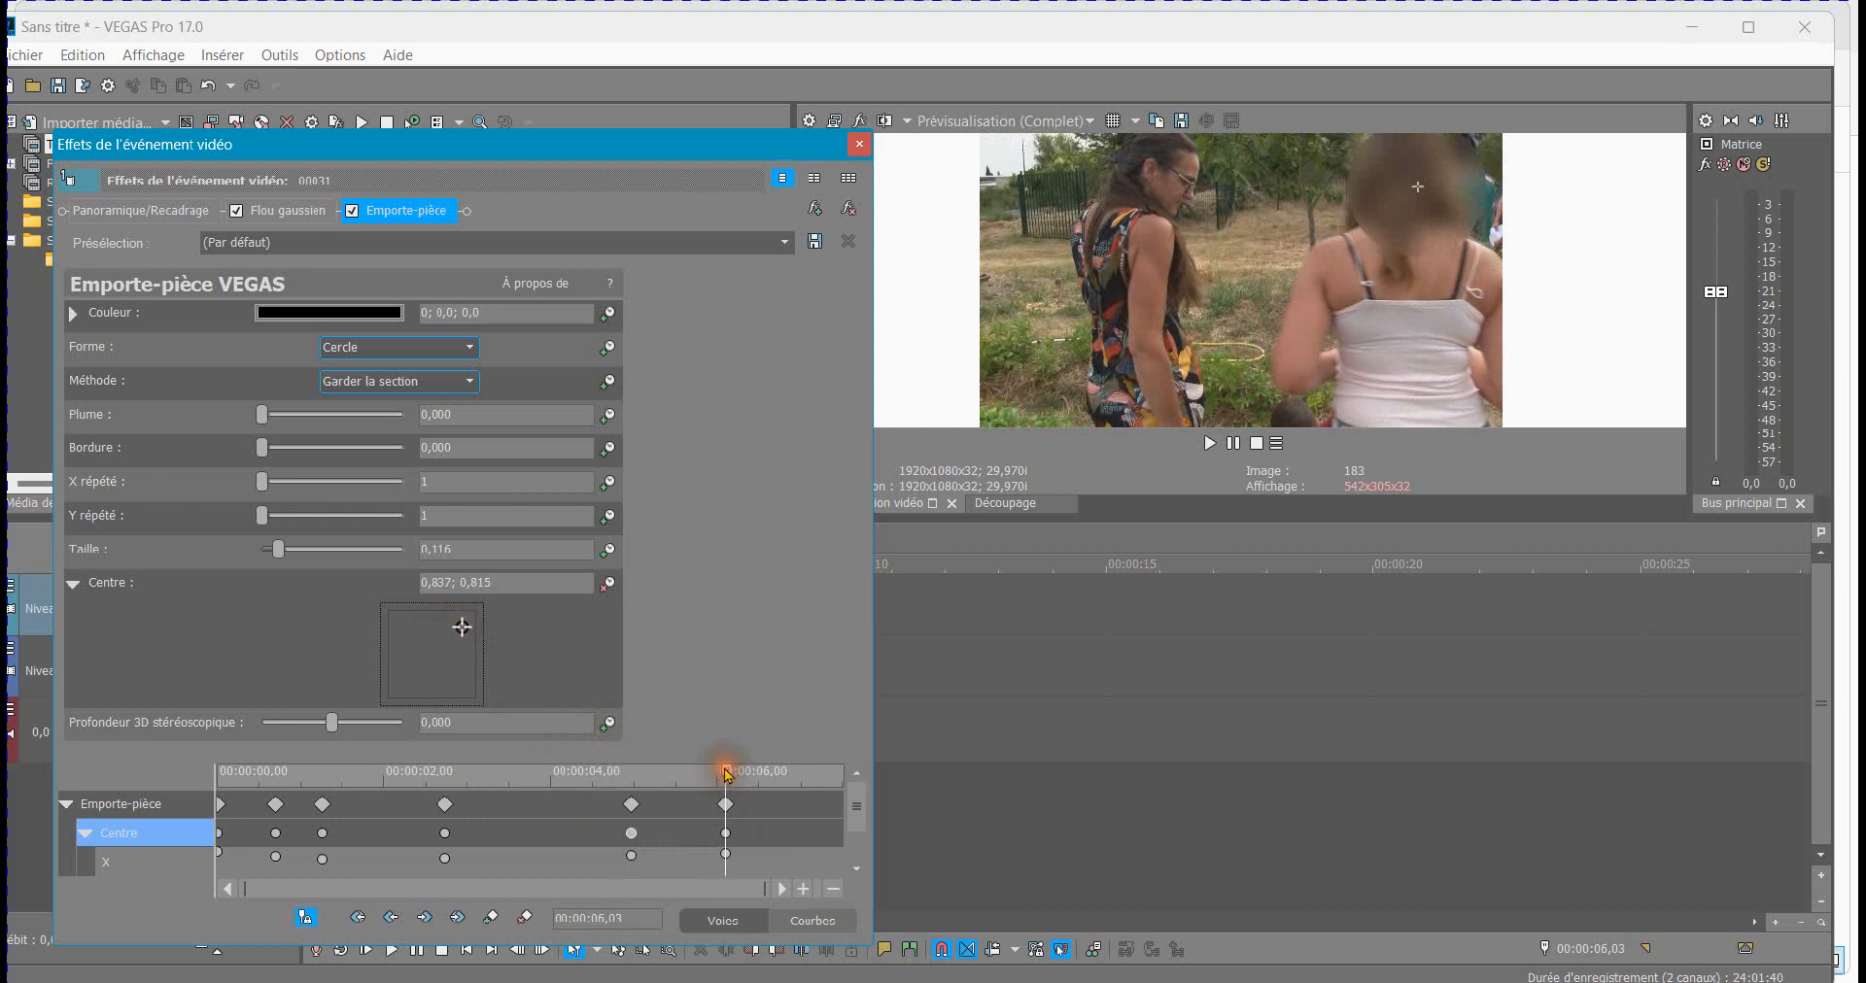
pyautogui.moveTo(727, 775); pyautogui.dragTo(777, 775)
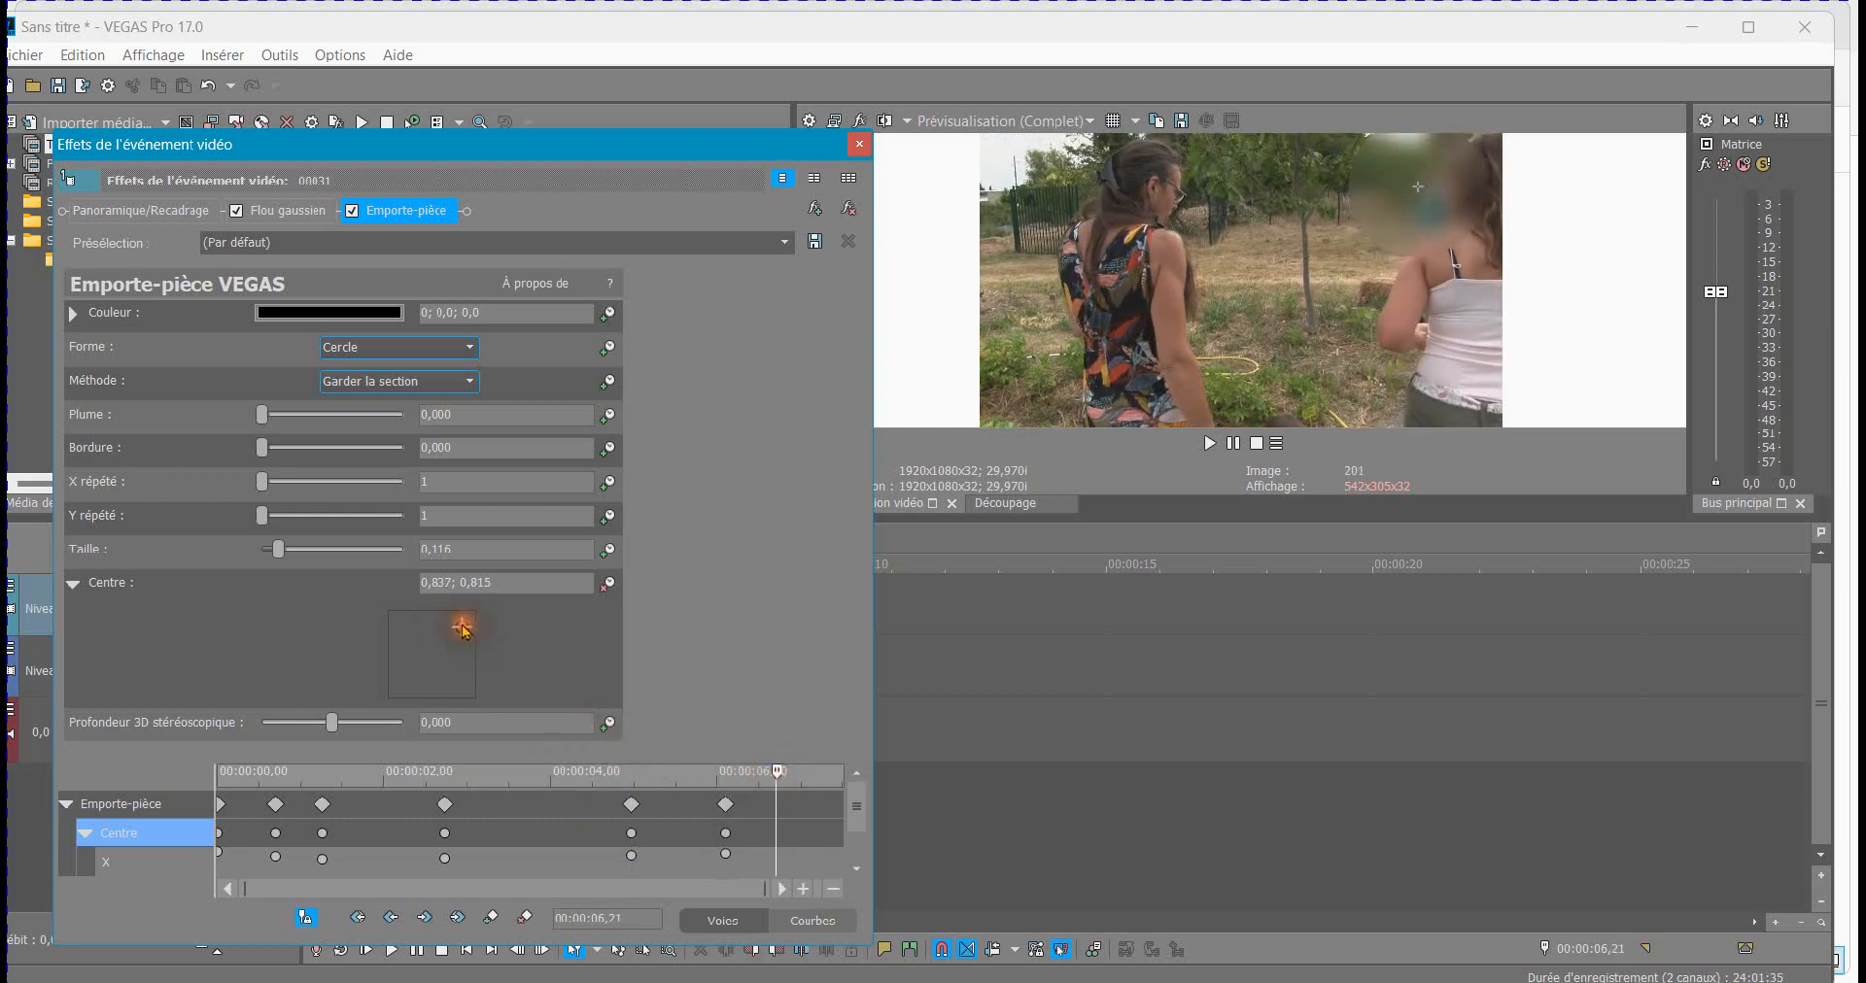
pyautogui.moveTo(465, 629); pyautogui.dragTo(471, 626)
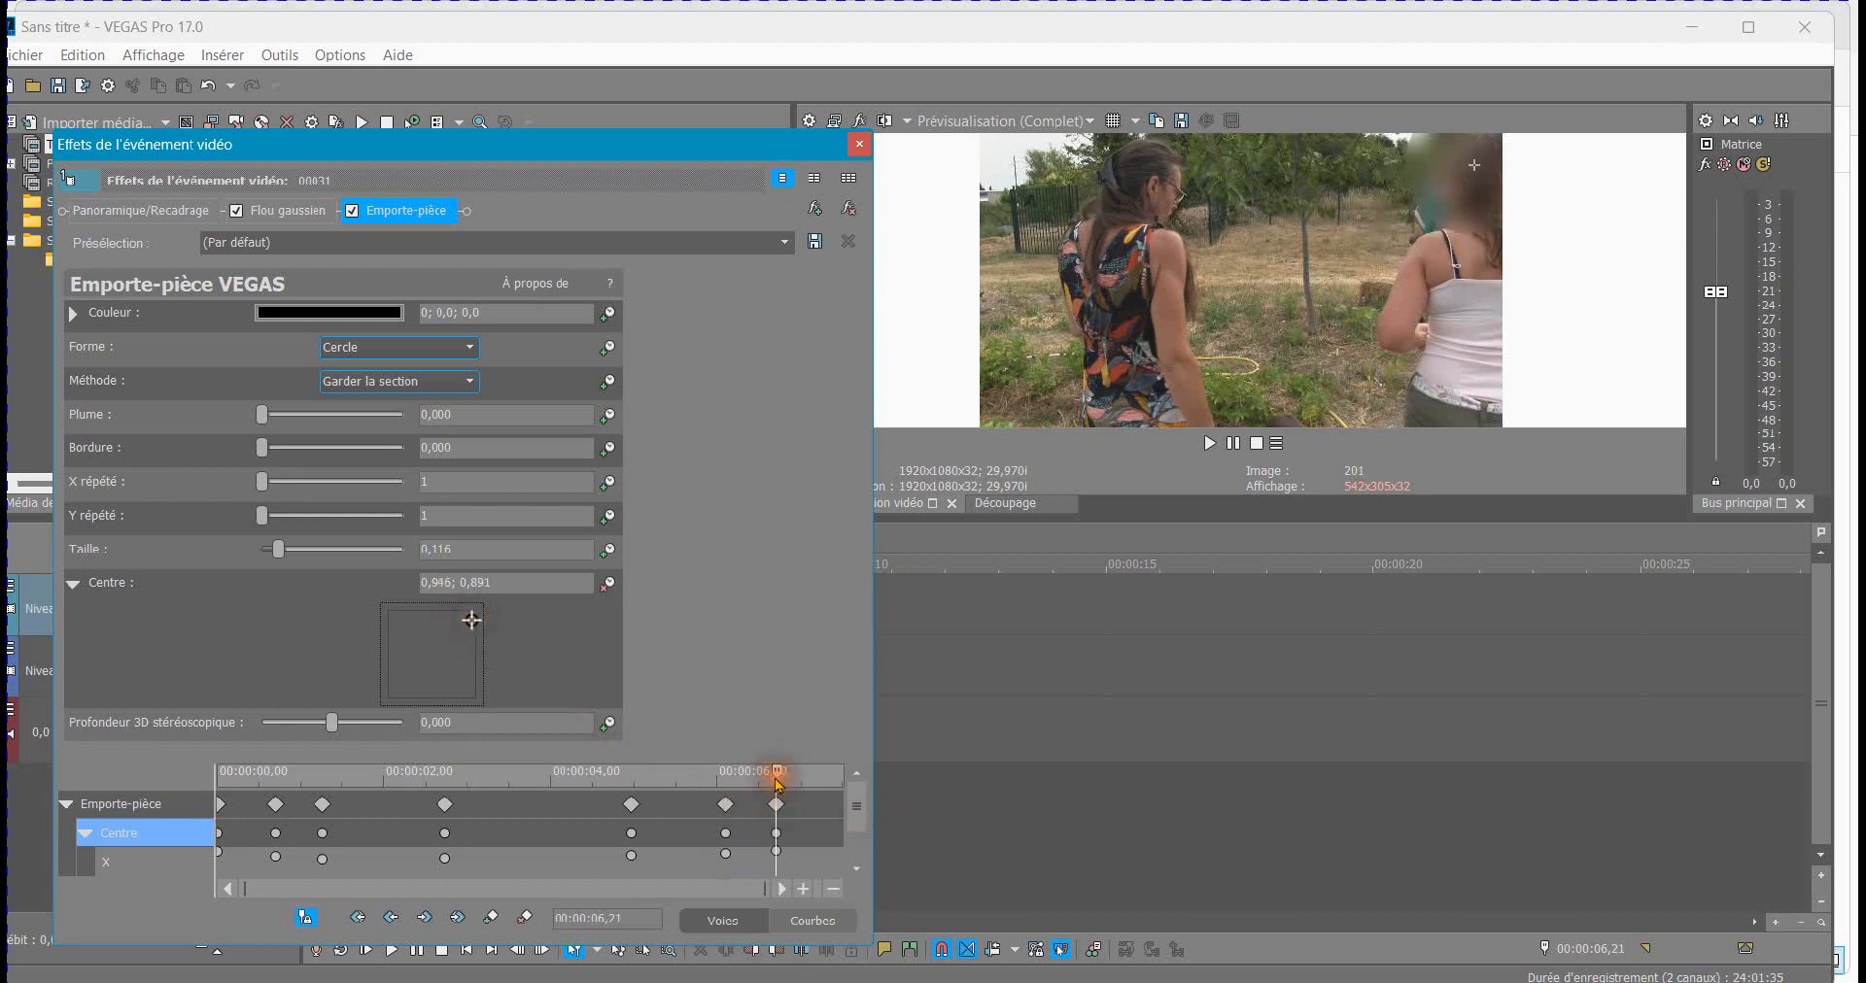
# Check the end of the clip, close the event effects window and play the sequence from the start to review the moving blur
pyautogui.moveTo(778, 775); pyautogui.dragTo(1169, 805)
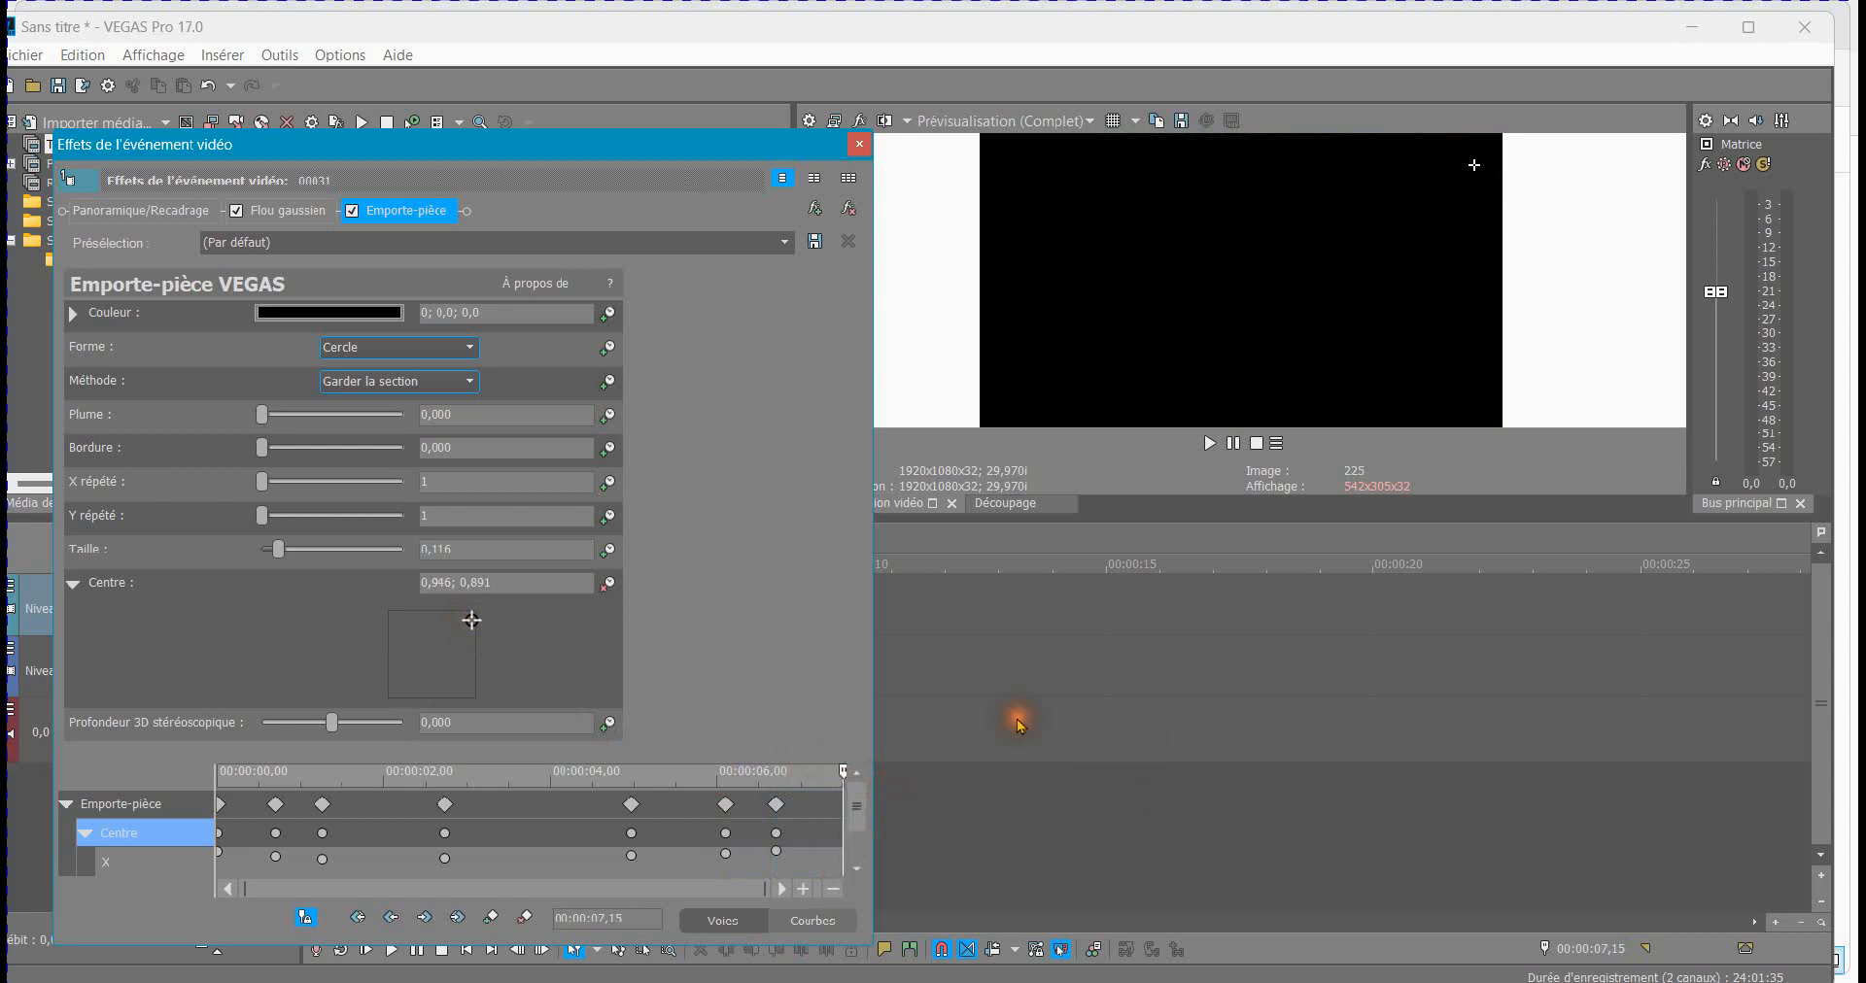
pyautogui.click(860, 143)
pyautogui.click(305, 797)
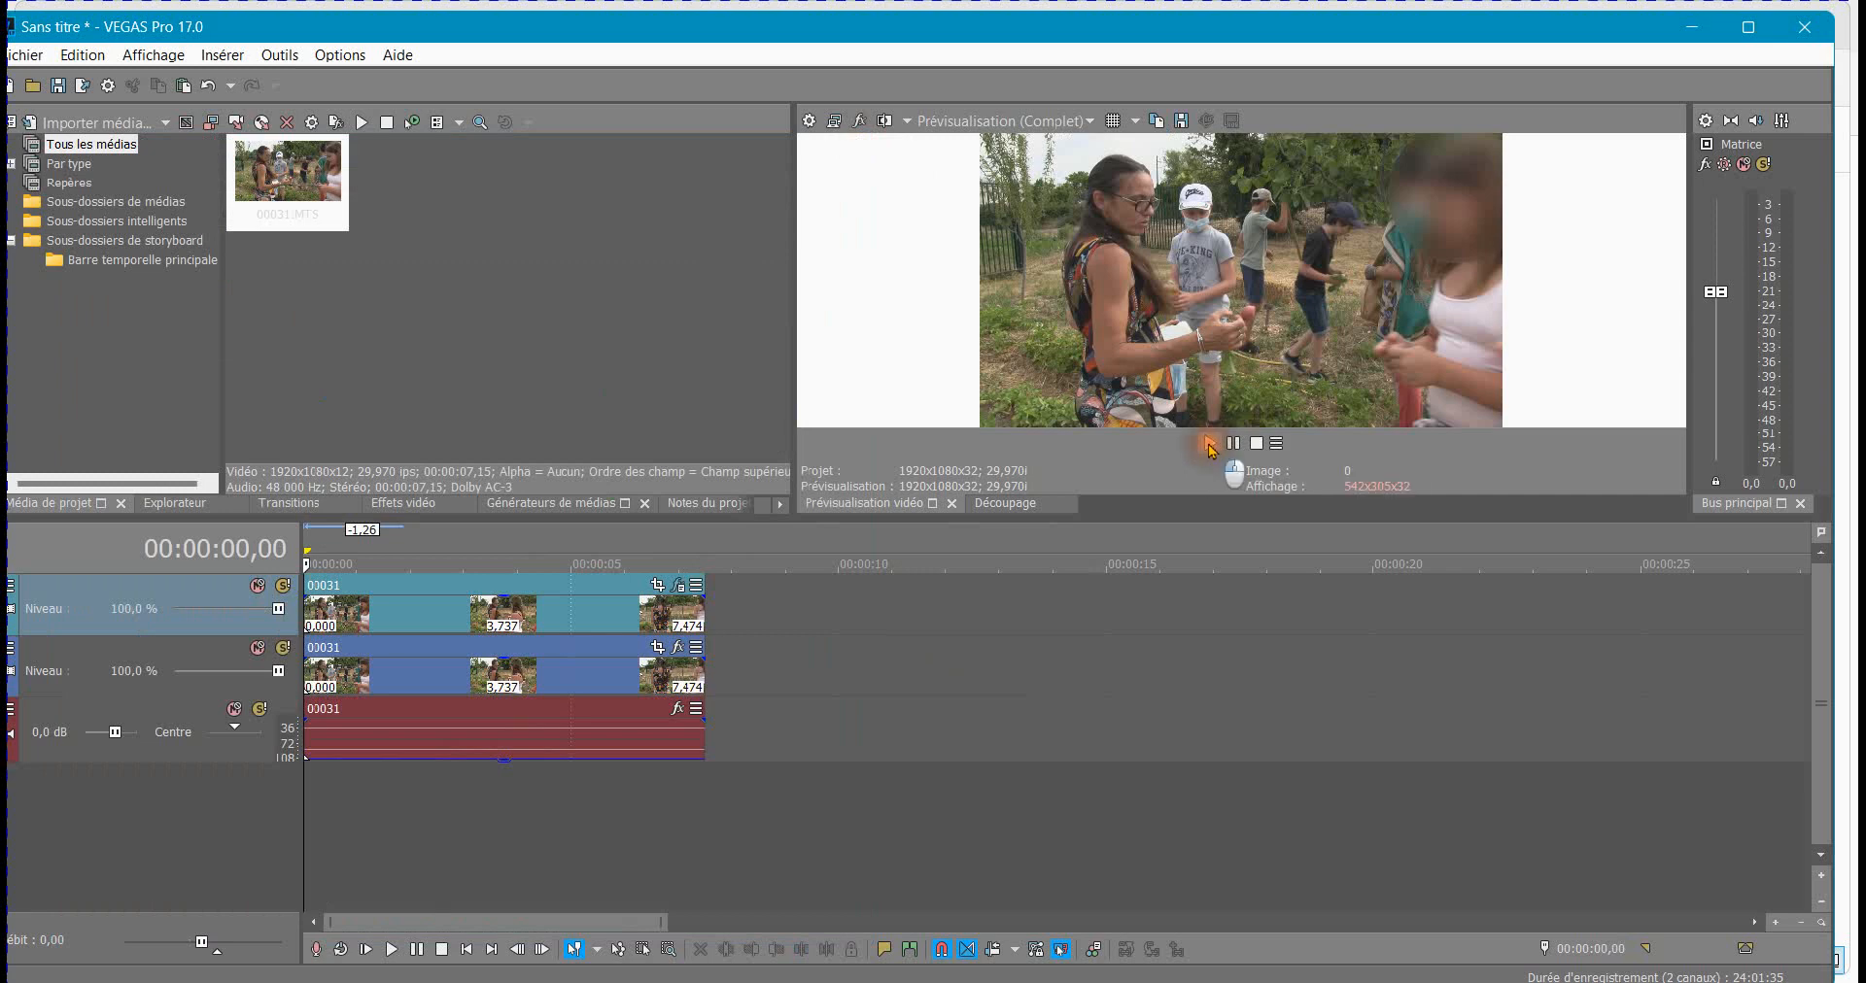
pyautogui.click(1209, 444)
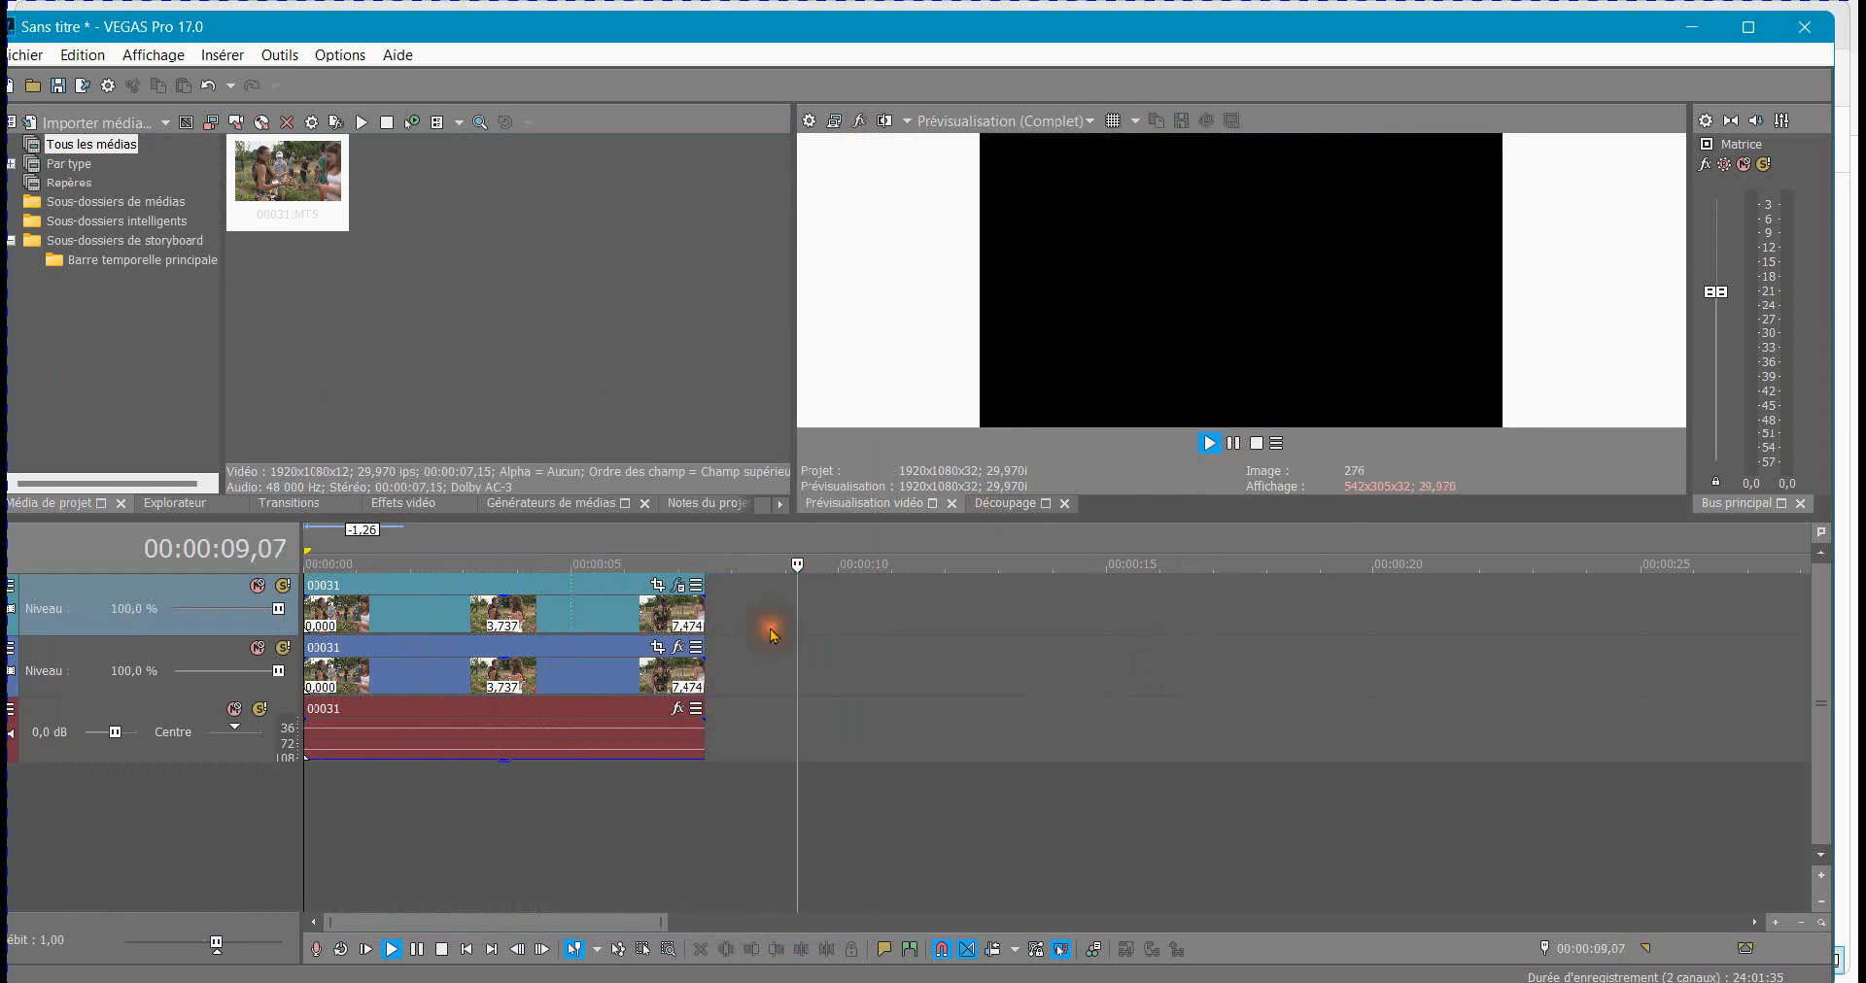
pyautogui.click(1256, 443)
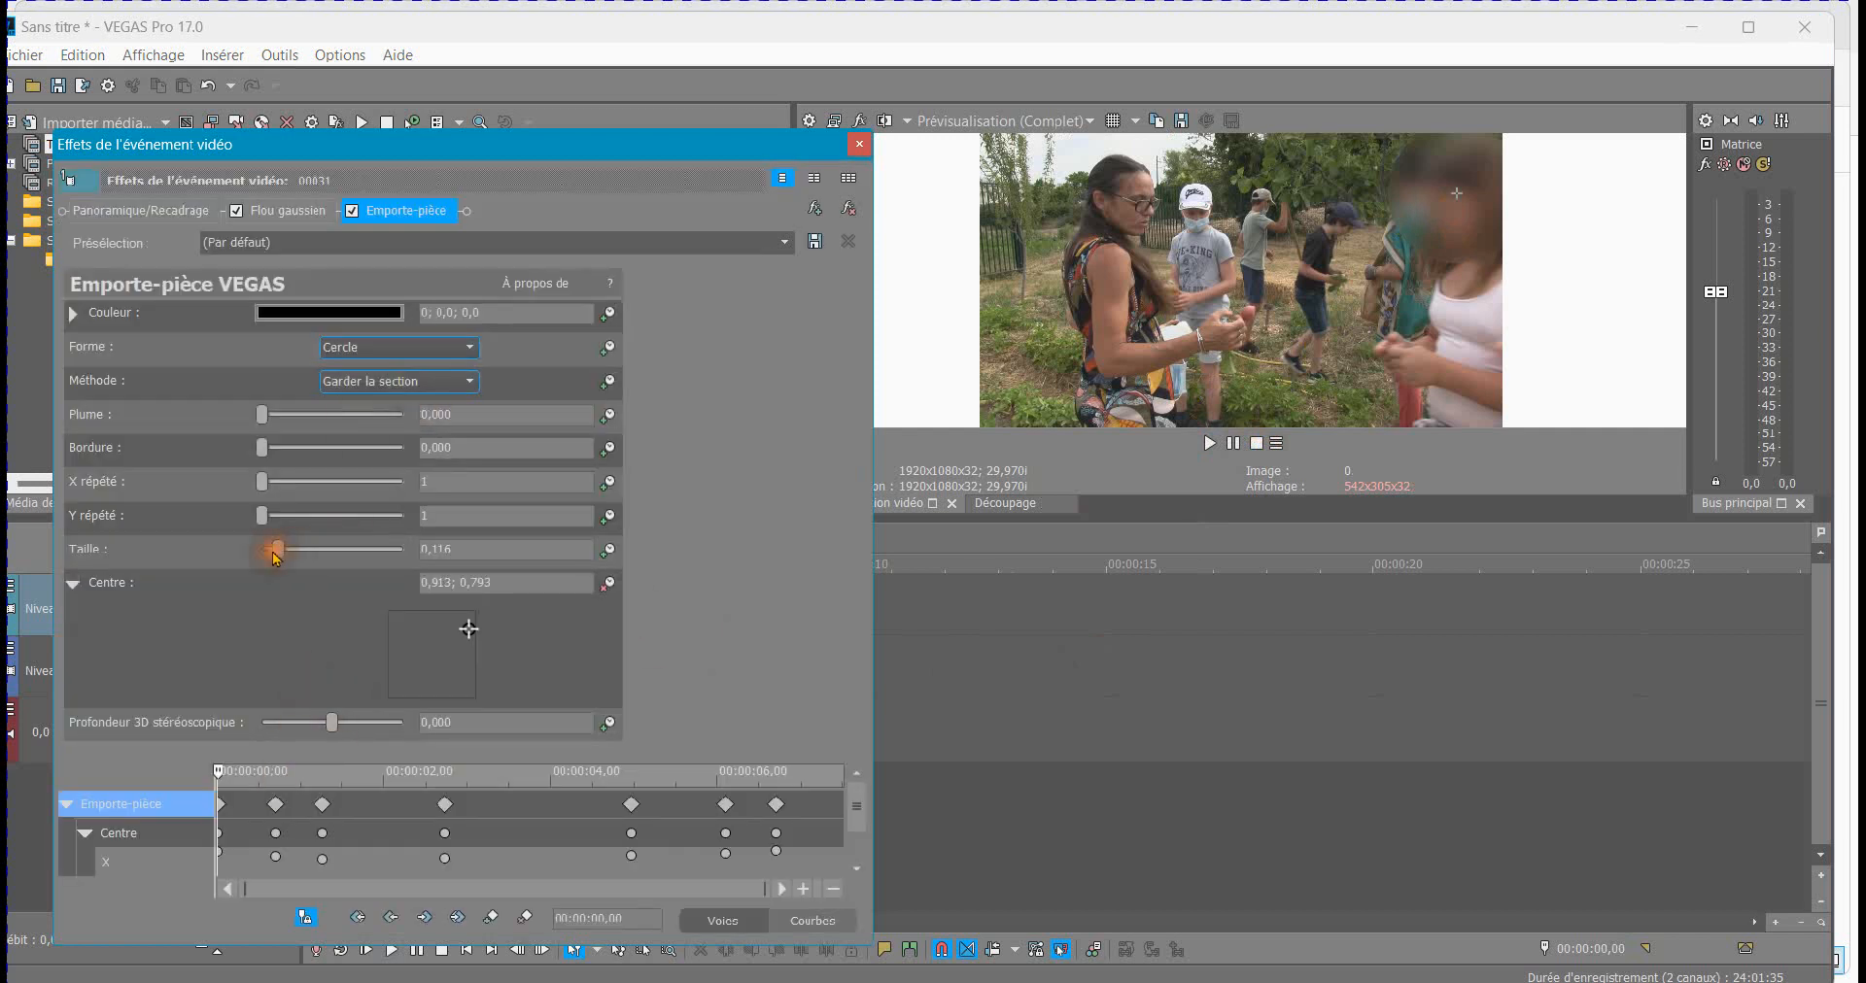
# Enlarge the Emporte-pièce circle to a Taille of 0,156 and play the sequence to check the blur's coverage
pyautogui.moveTo(280, 546); pyautogui.dragTo(285, 542)
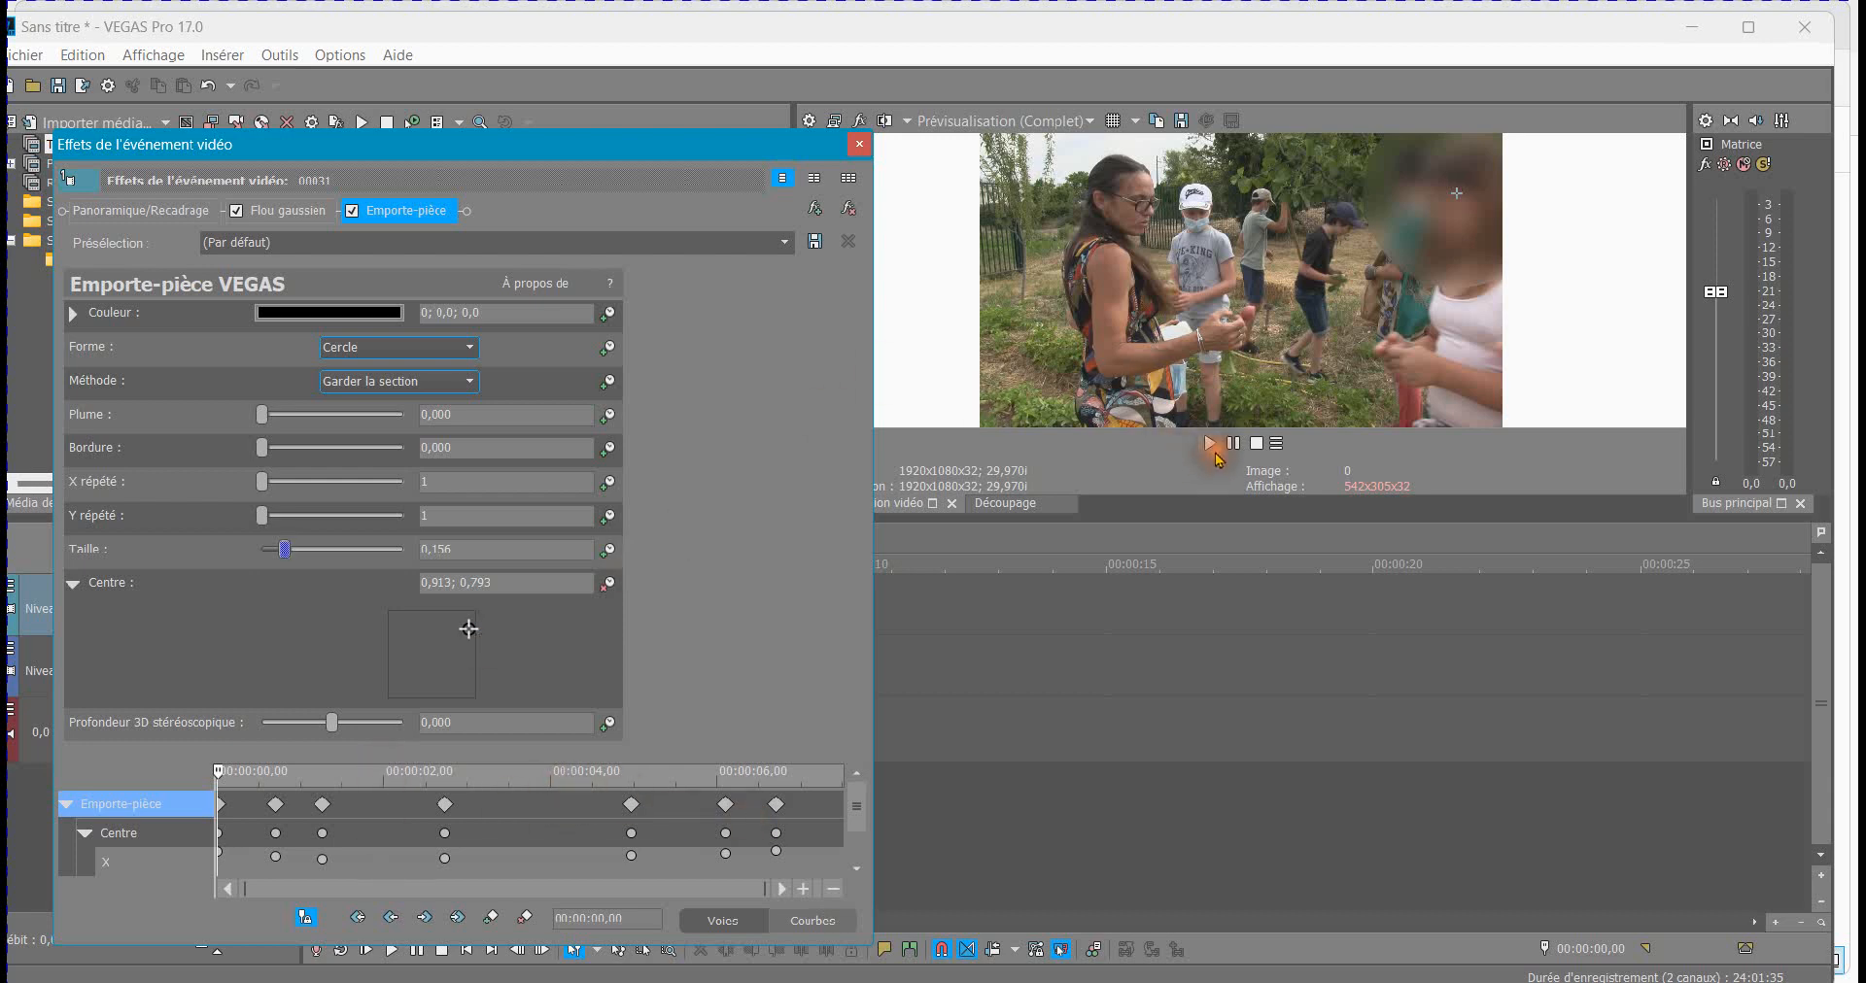
pyautogui.click(1209, 444)
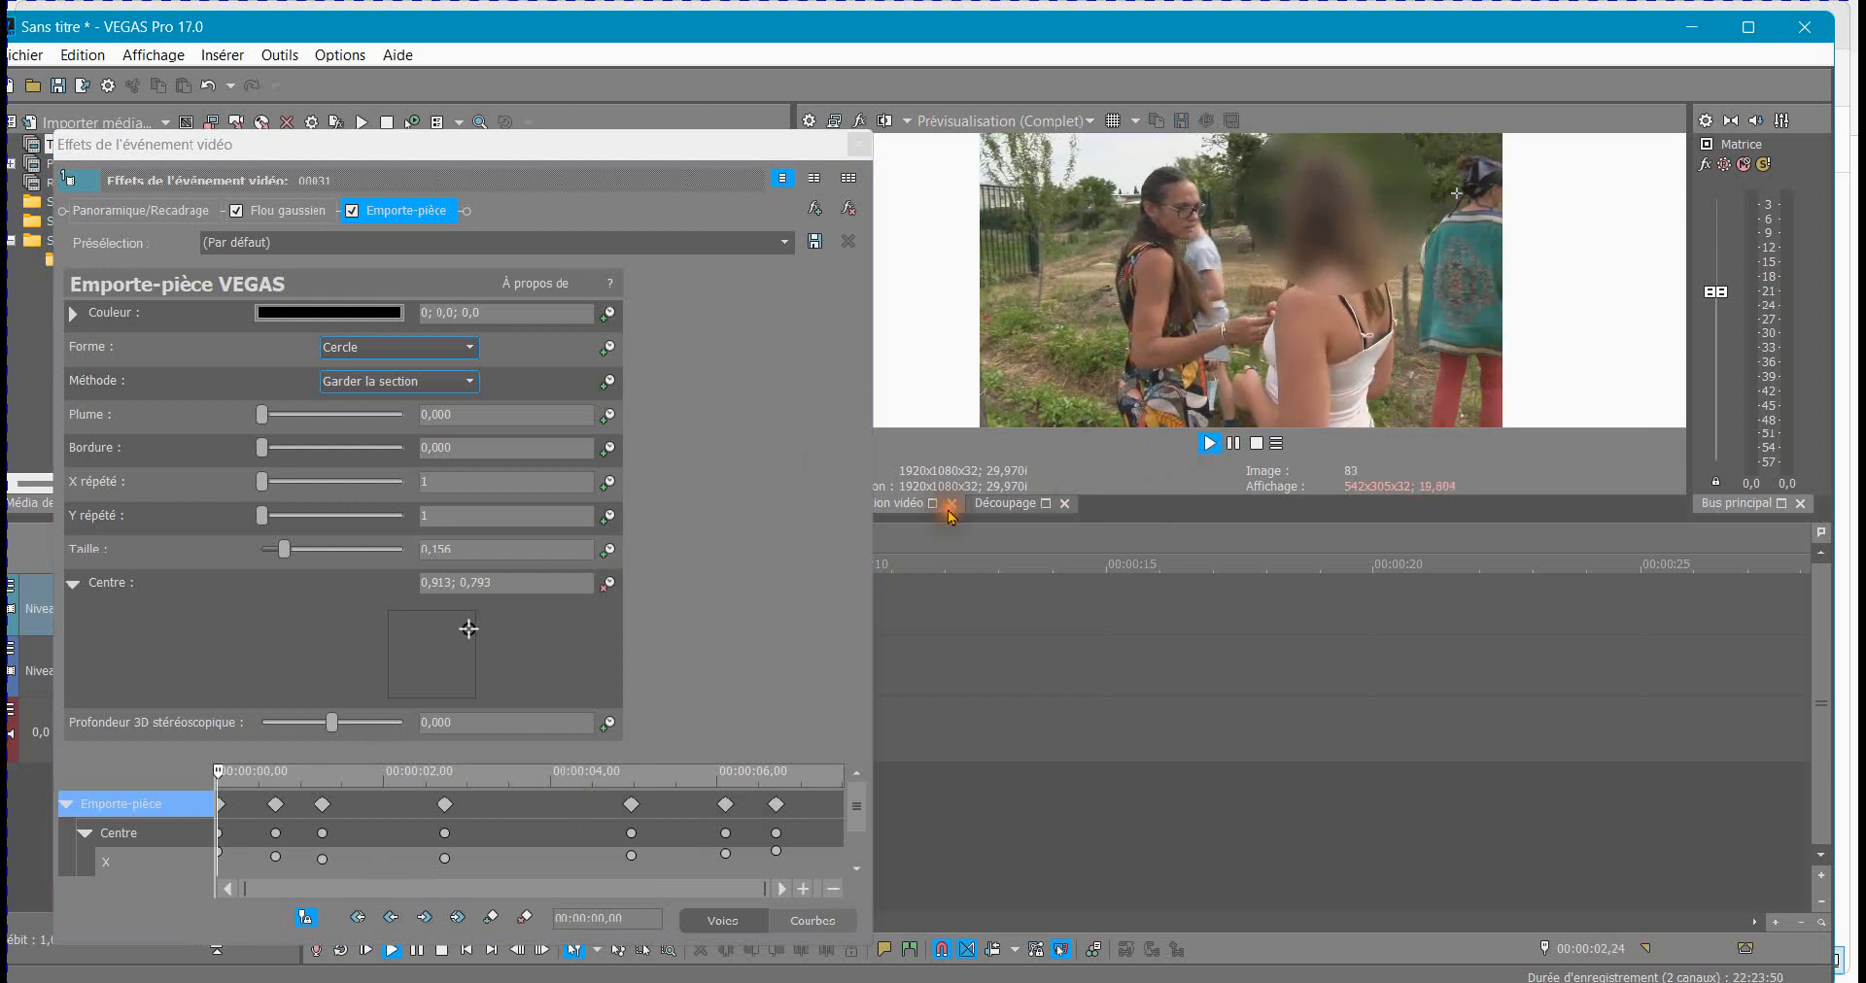
# Soften the blurred circle's edge with a Plume of 0,218, checking it during playback, and stop the preview
pyautogui.click(262, 415)
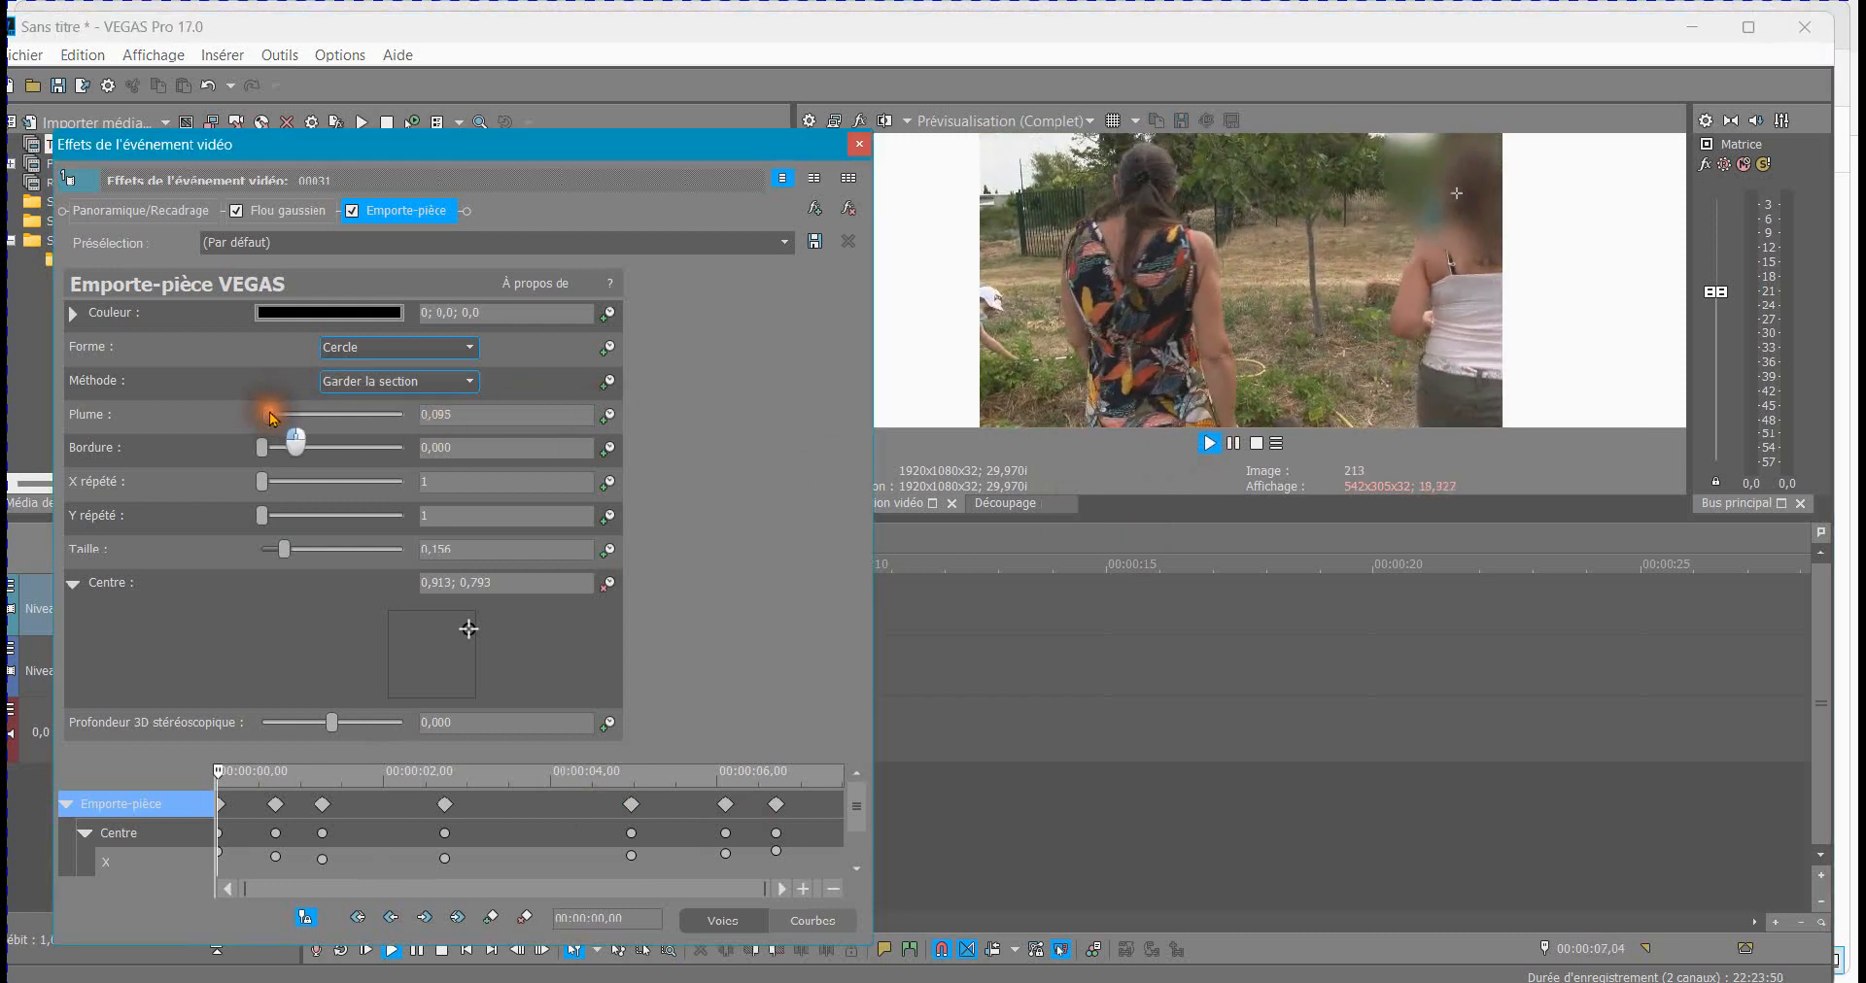
pyautogui.moveTo(262, 415); pyautogui.dragTo(273, 418)
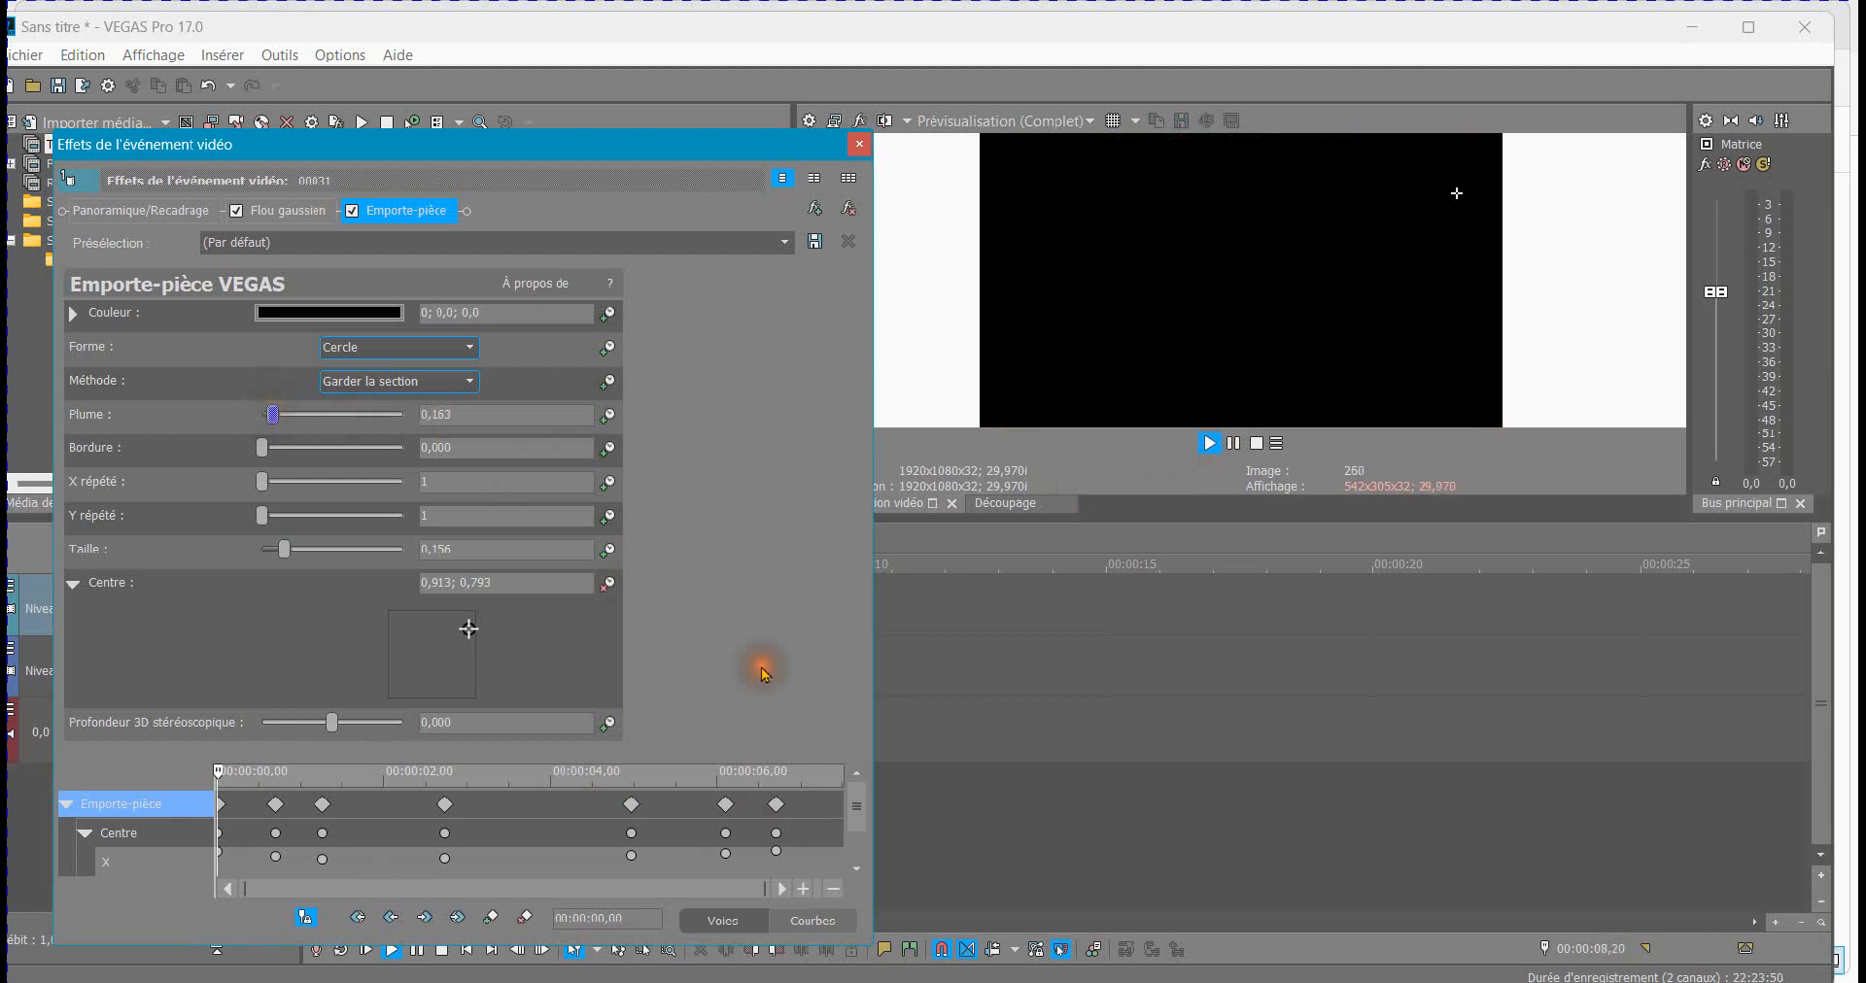
pyautogui.click(1210, 445)
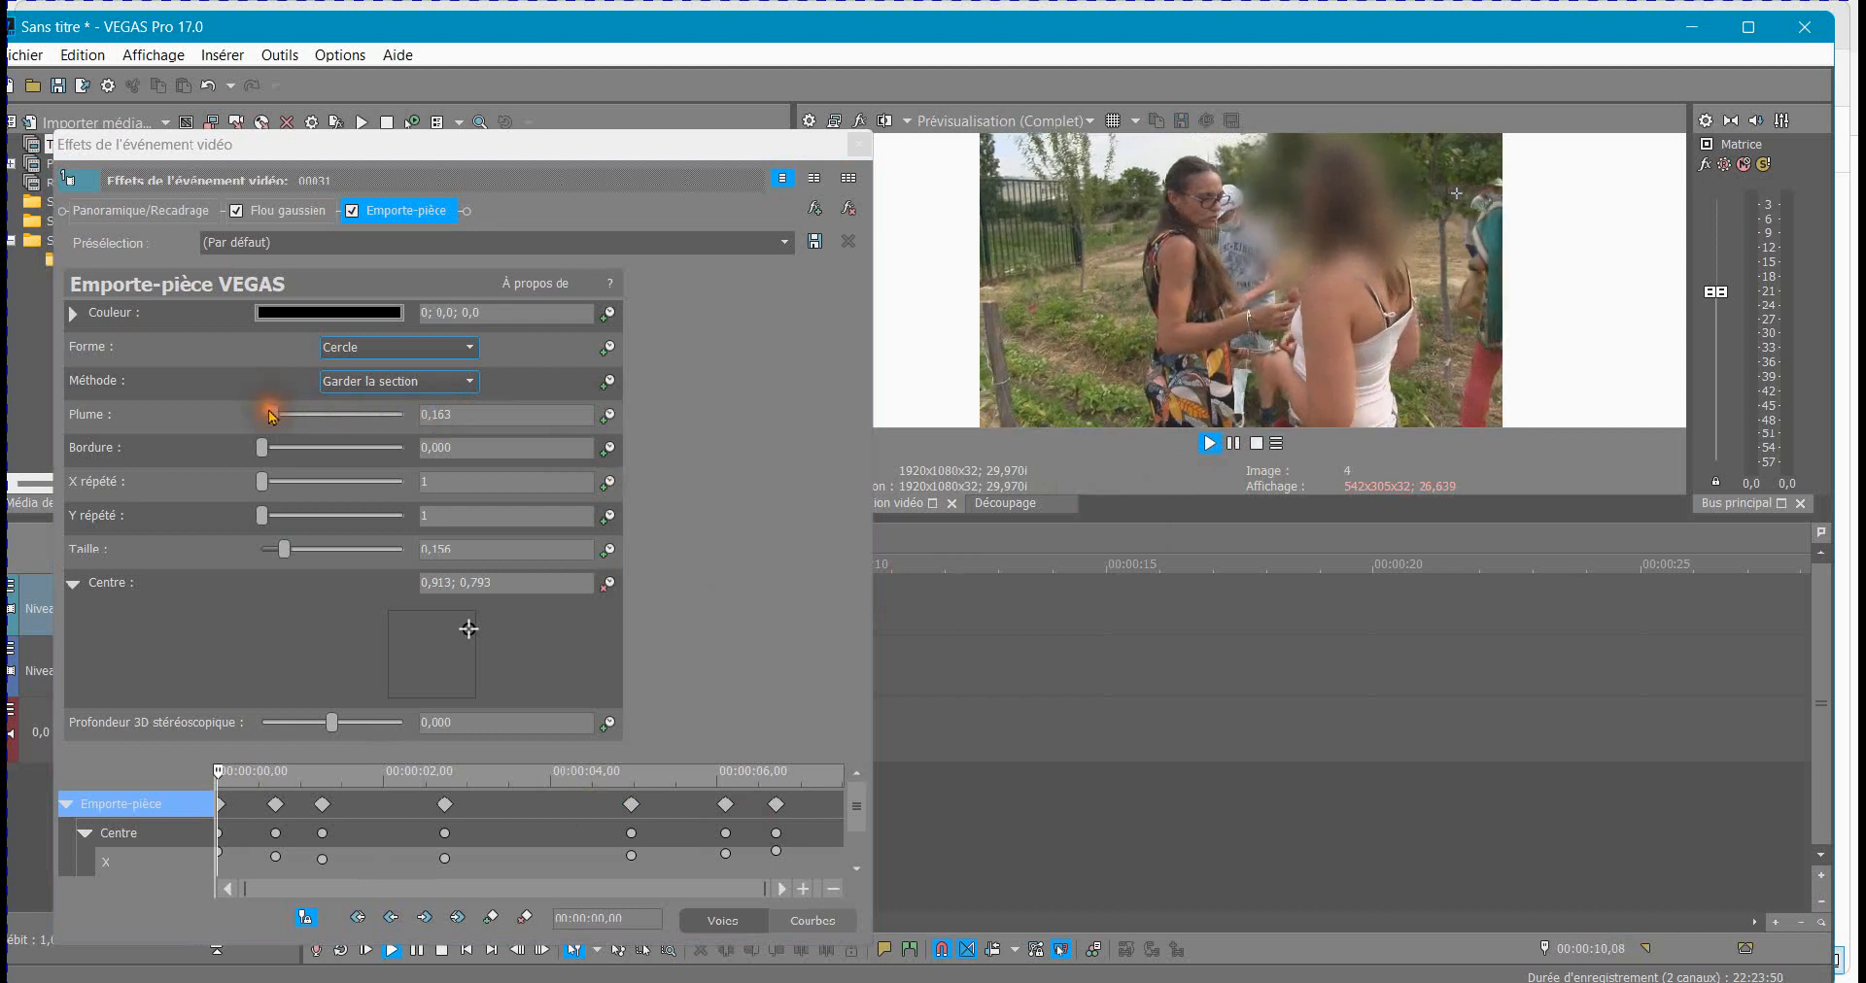
pyautogui.moveTo(263, 414); pyautogui.dragTo(278, 413)
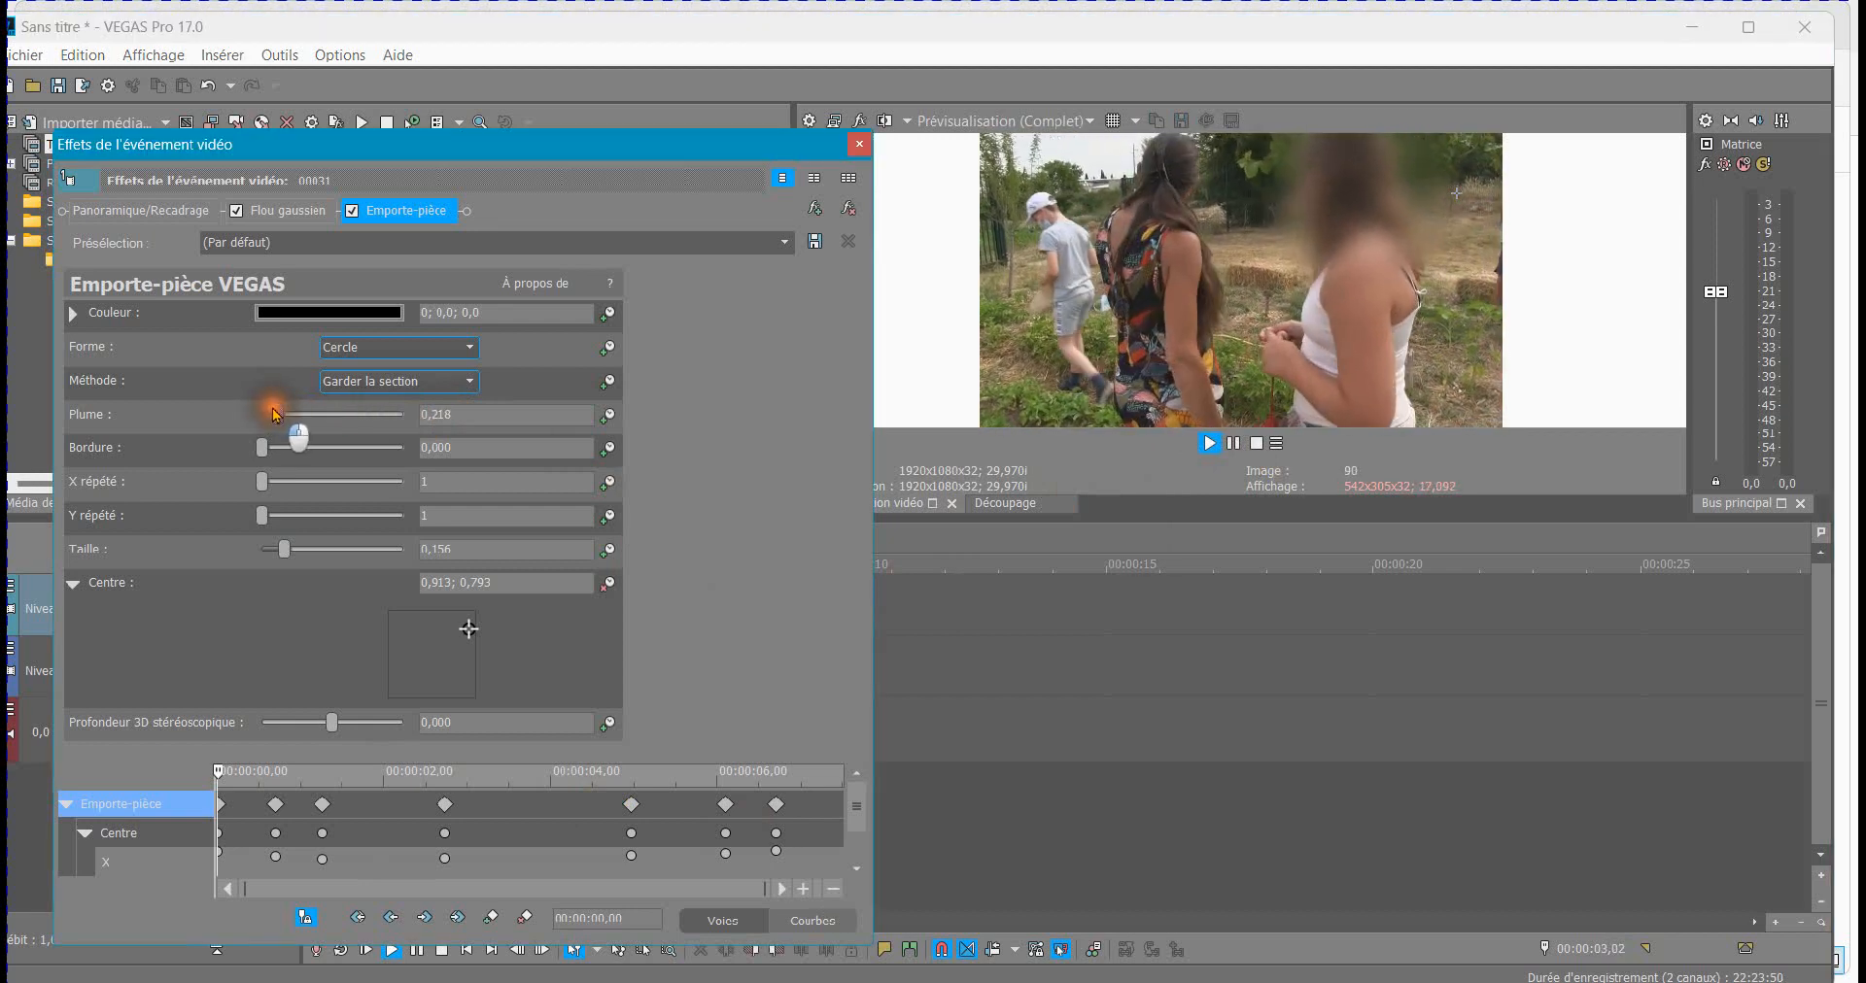
pyautogui.click(1256, 444)
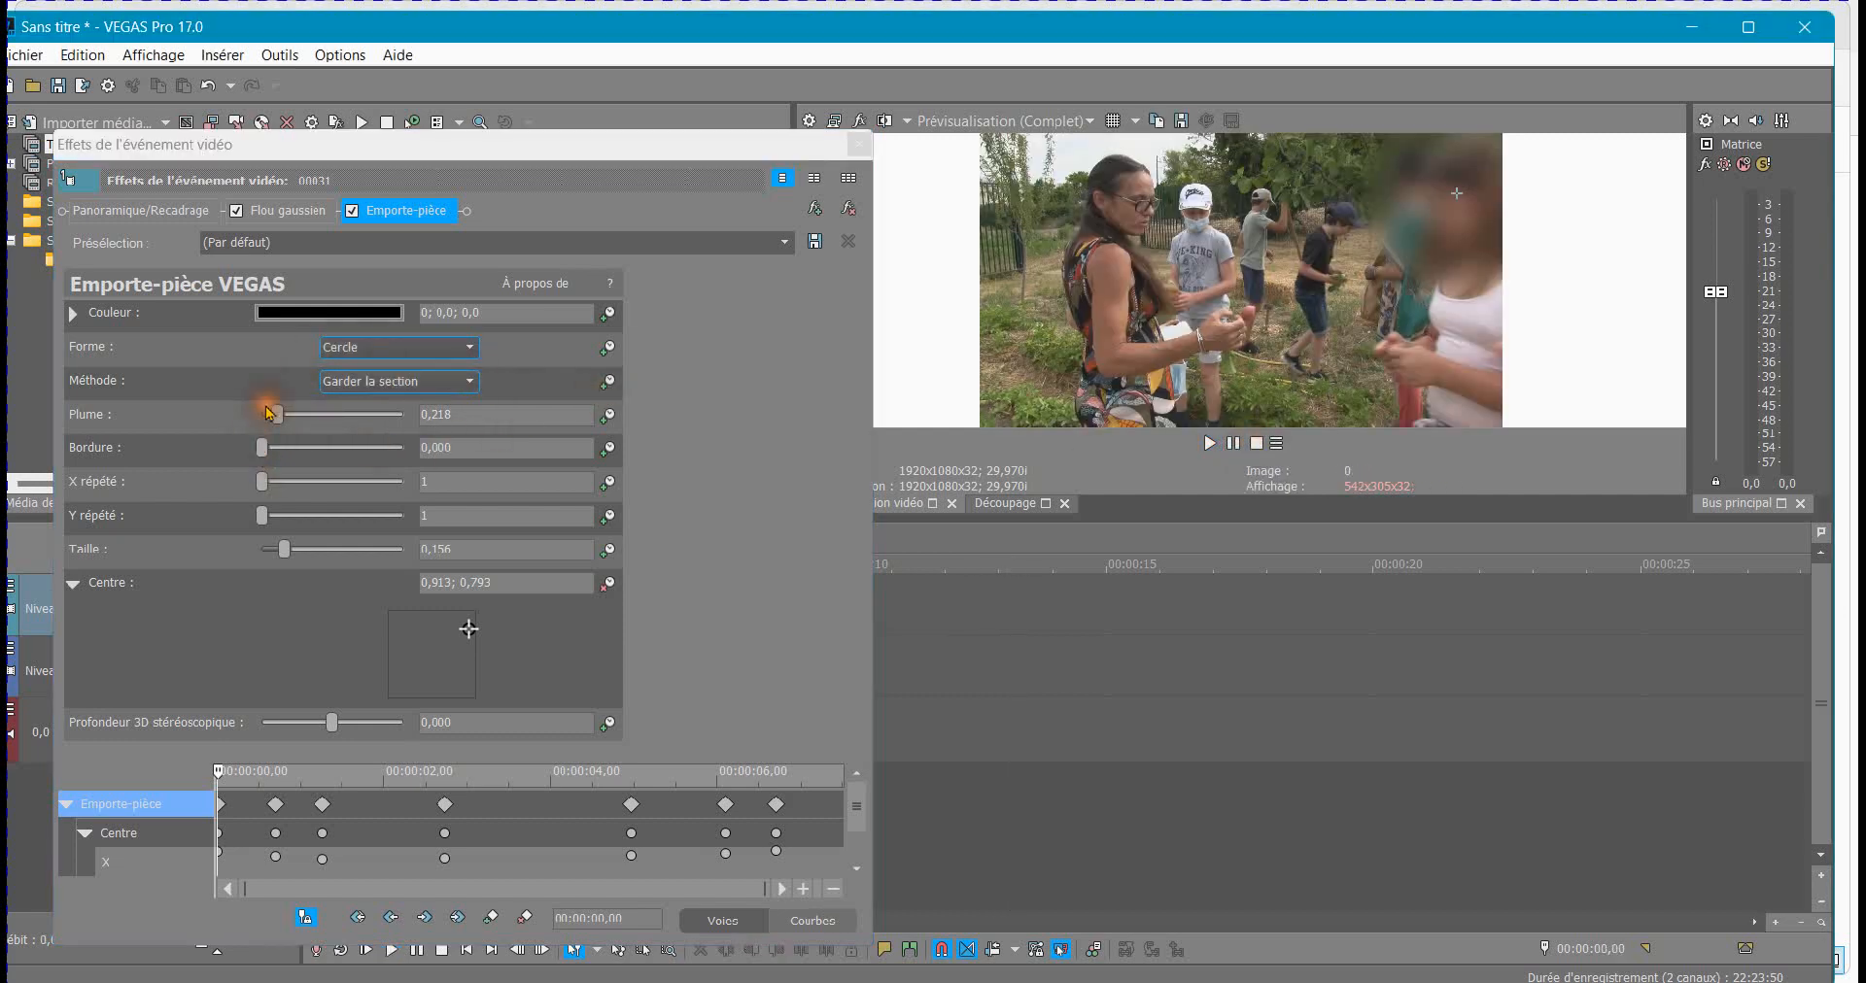
pyautogui.click(262, 450)
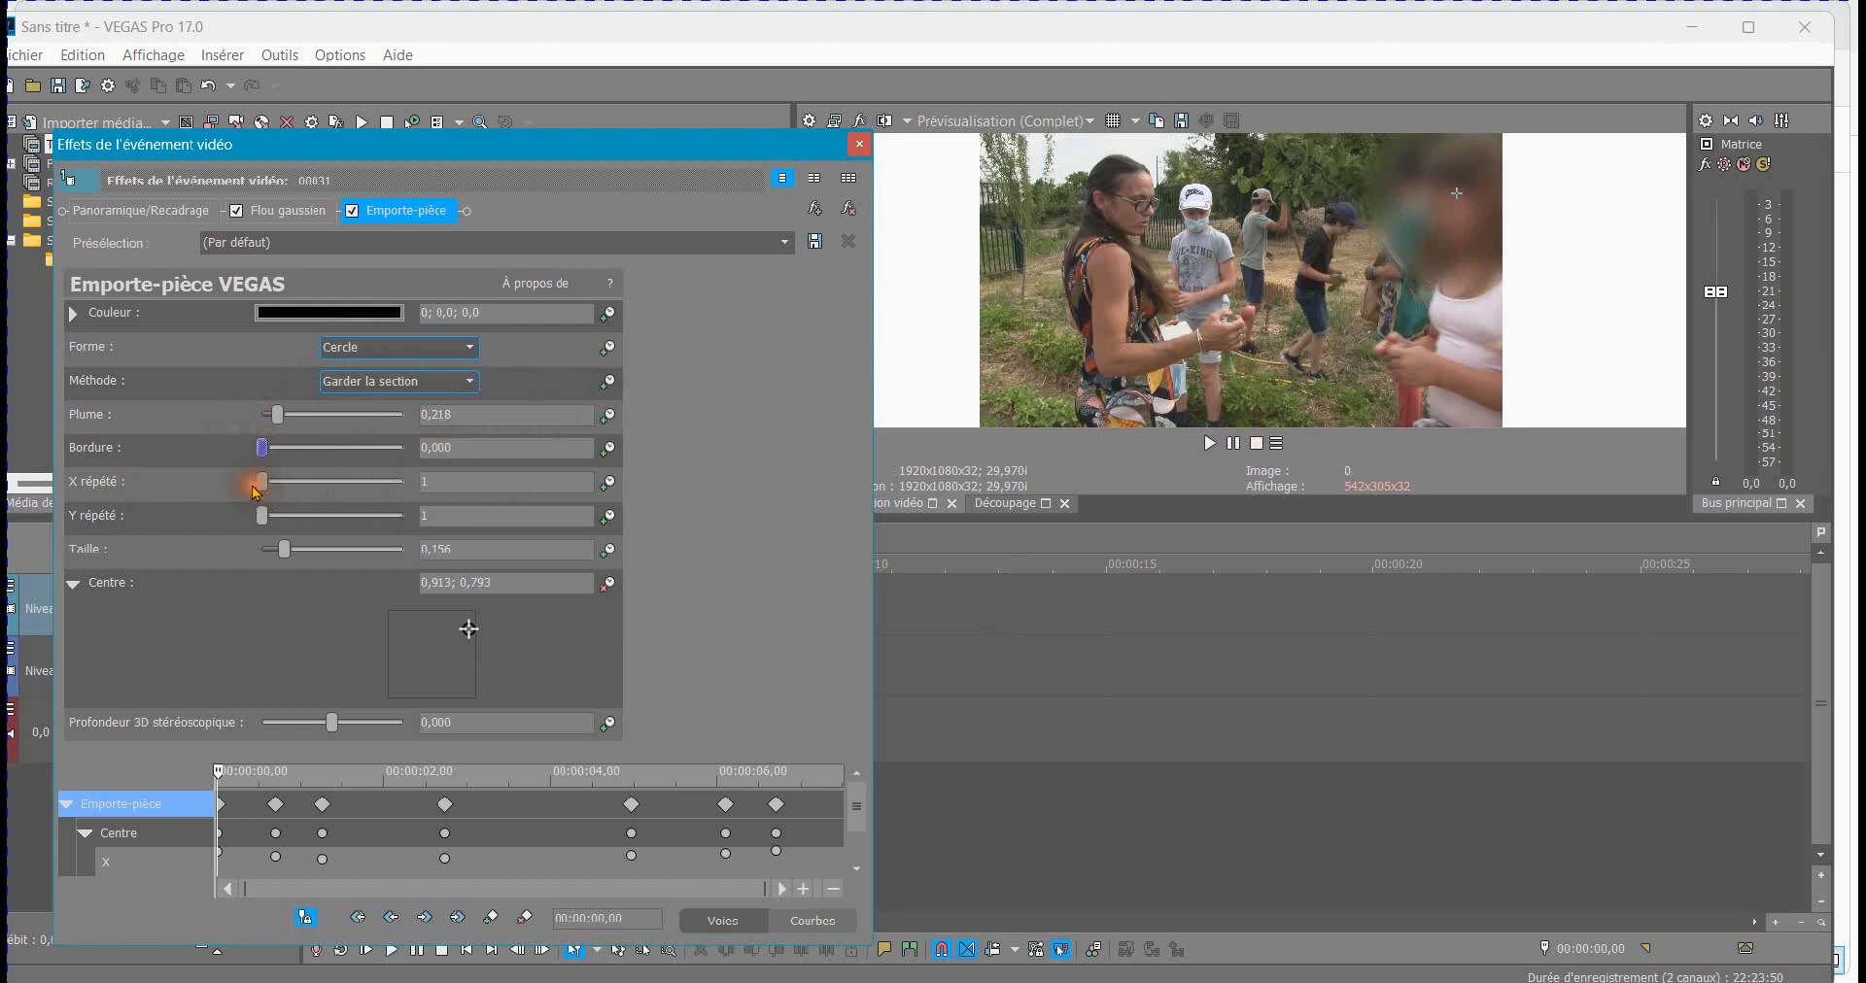
pyautogui.moveTo(269, 486); pyautogui.dragTo(229, 473)
pyautogui.moveTo(262, 483); pyautogui.dragTo(192, 462)
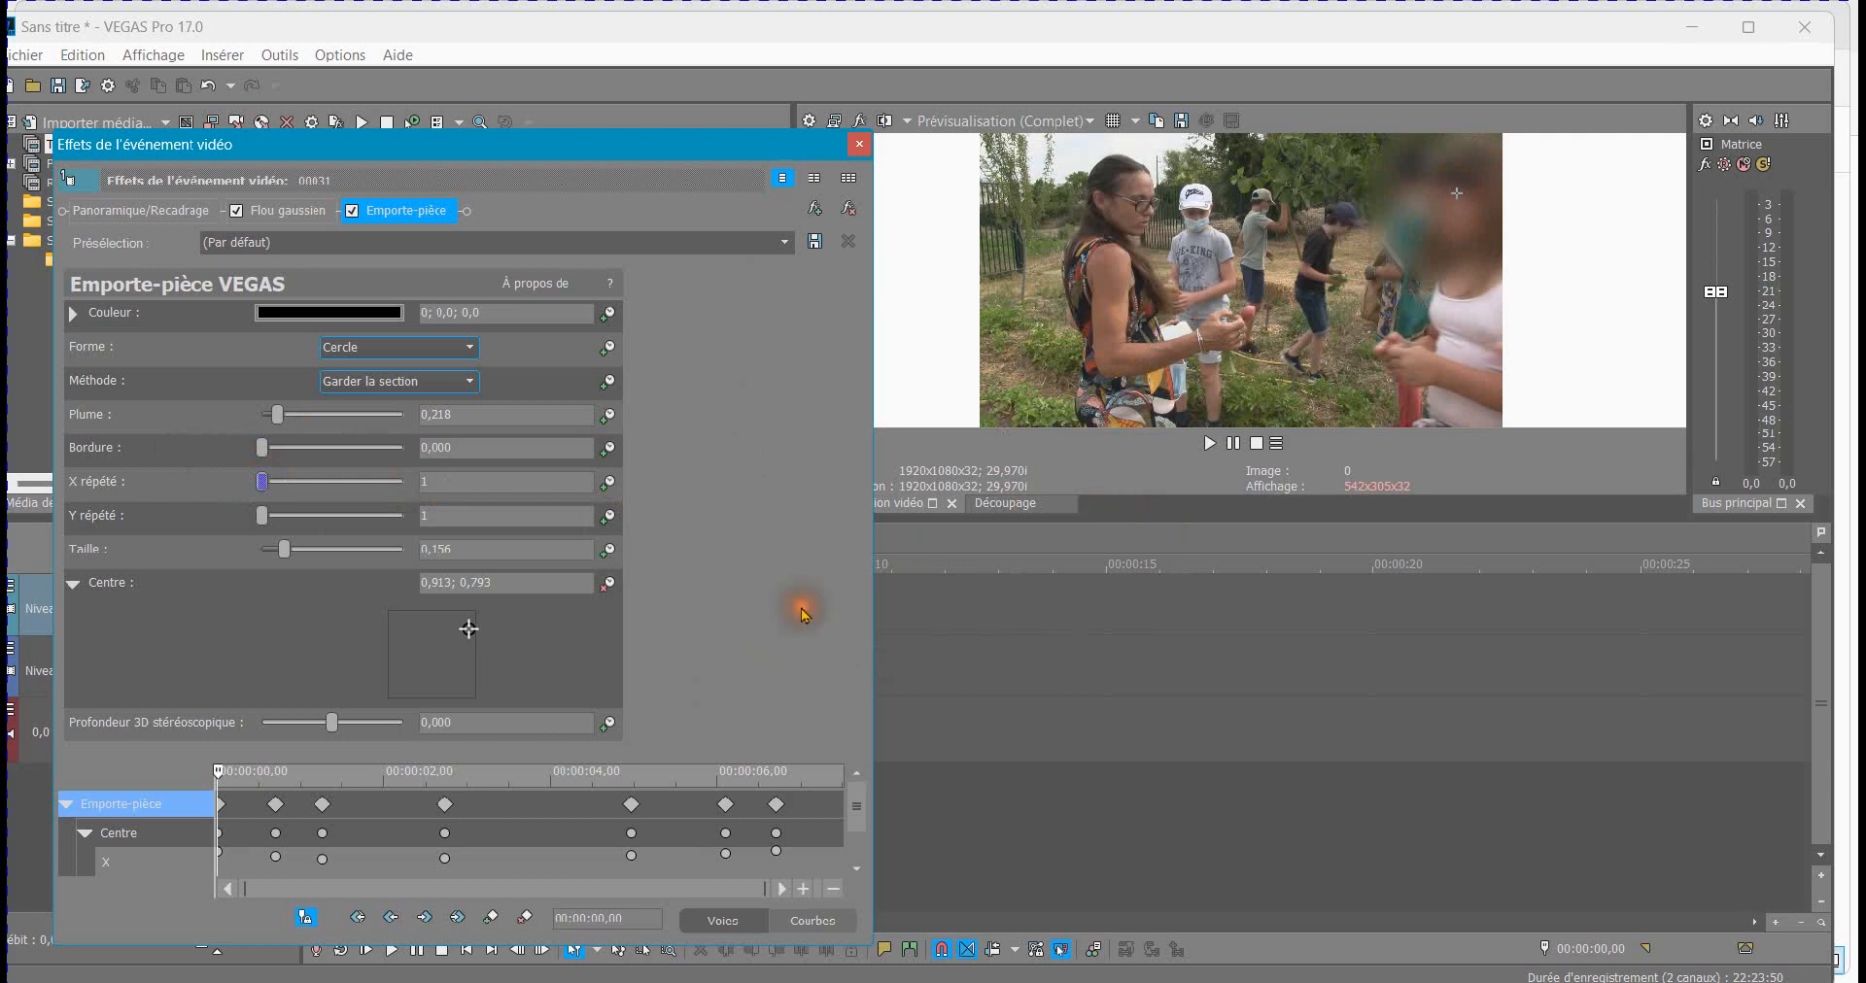
# Close the event effects window, play the sequence from the start to review the softened moving blur, and stop playback
pyautogui.click(858, 146)
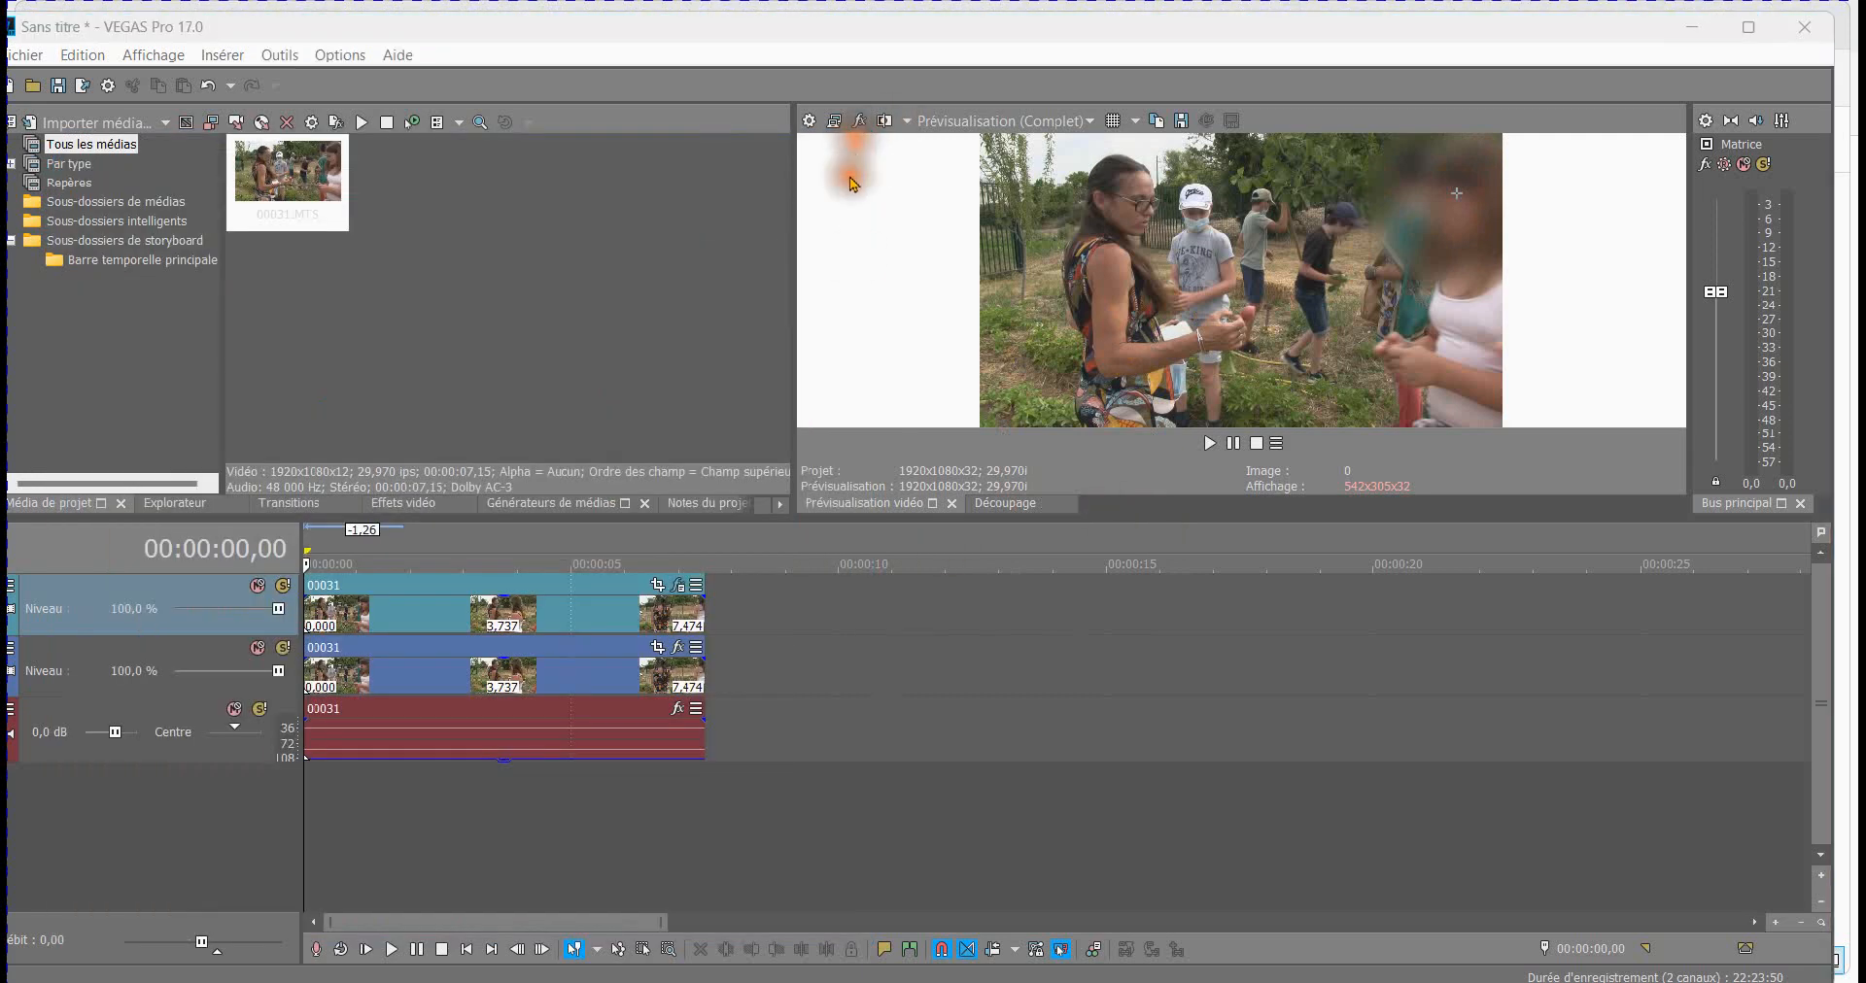
pyautogui.click(1209, 443)
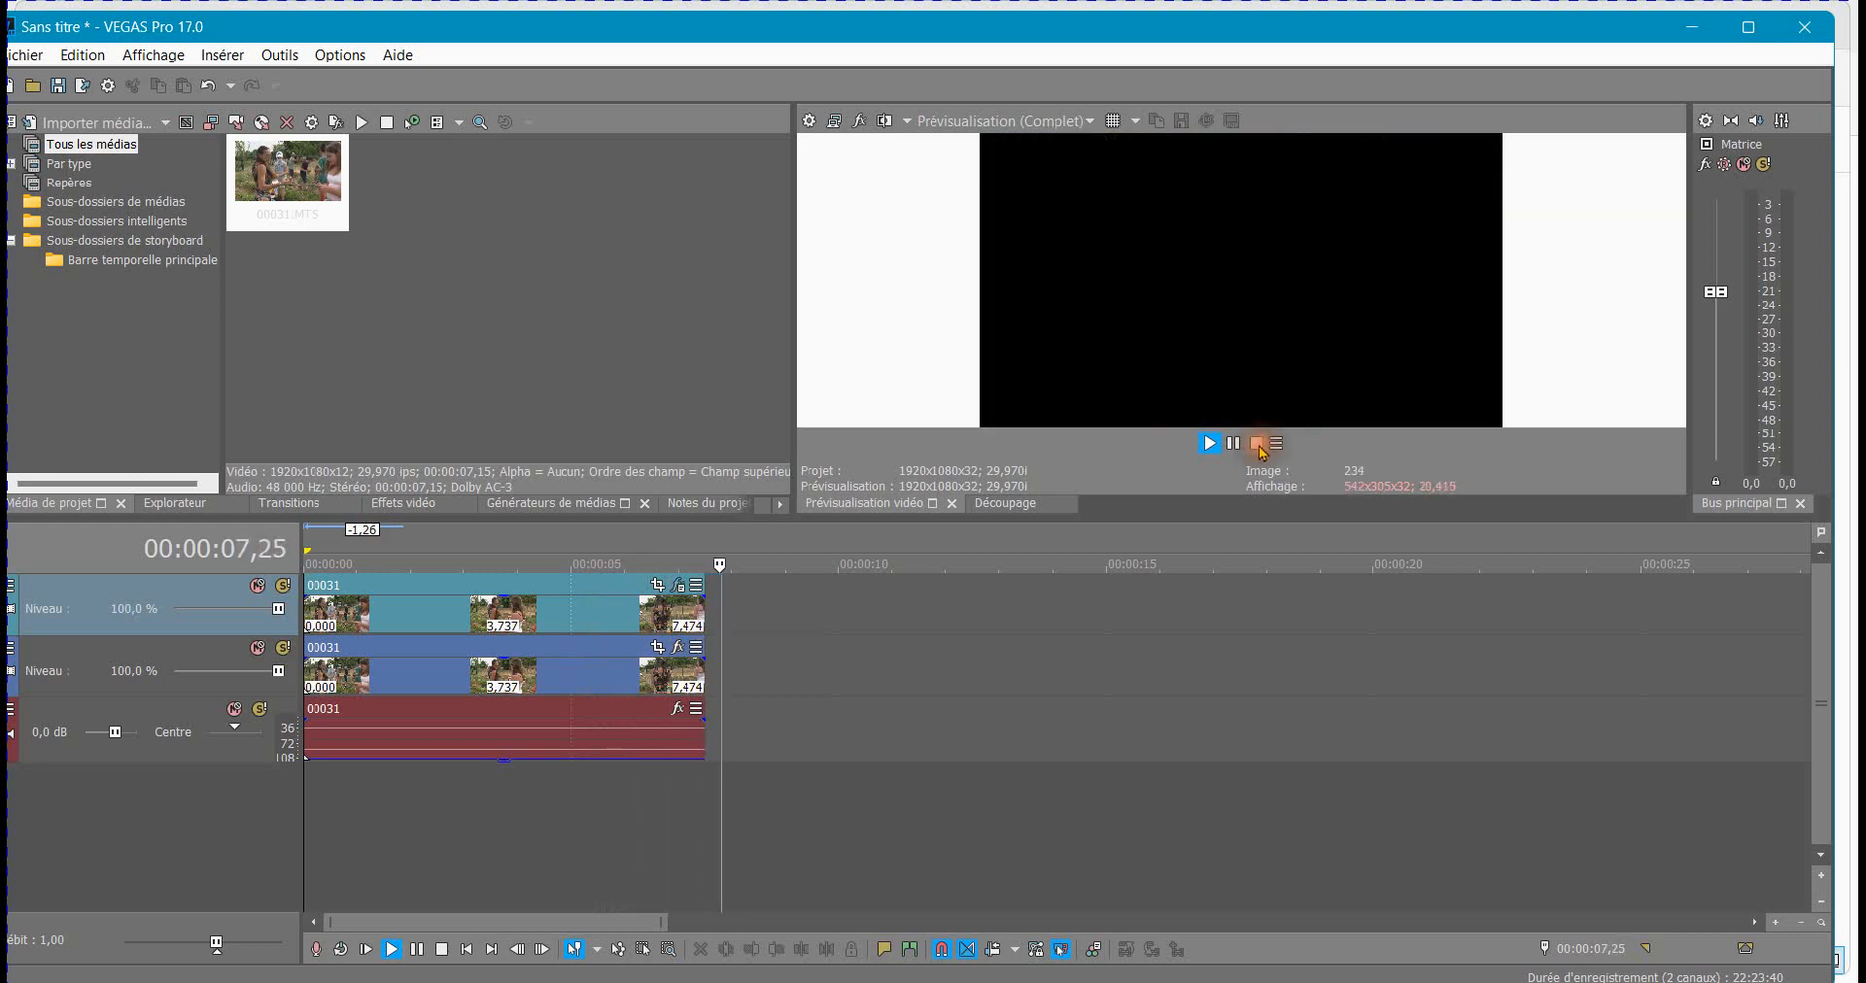
pyautogui.click(1256, 443)
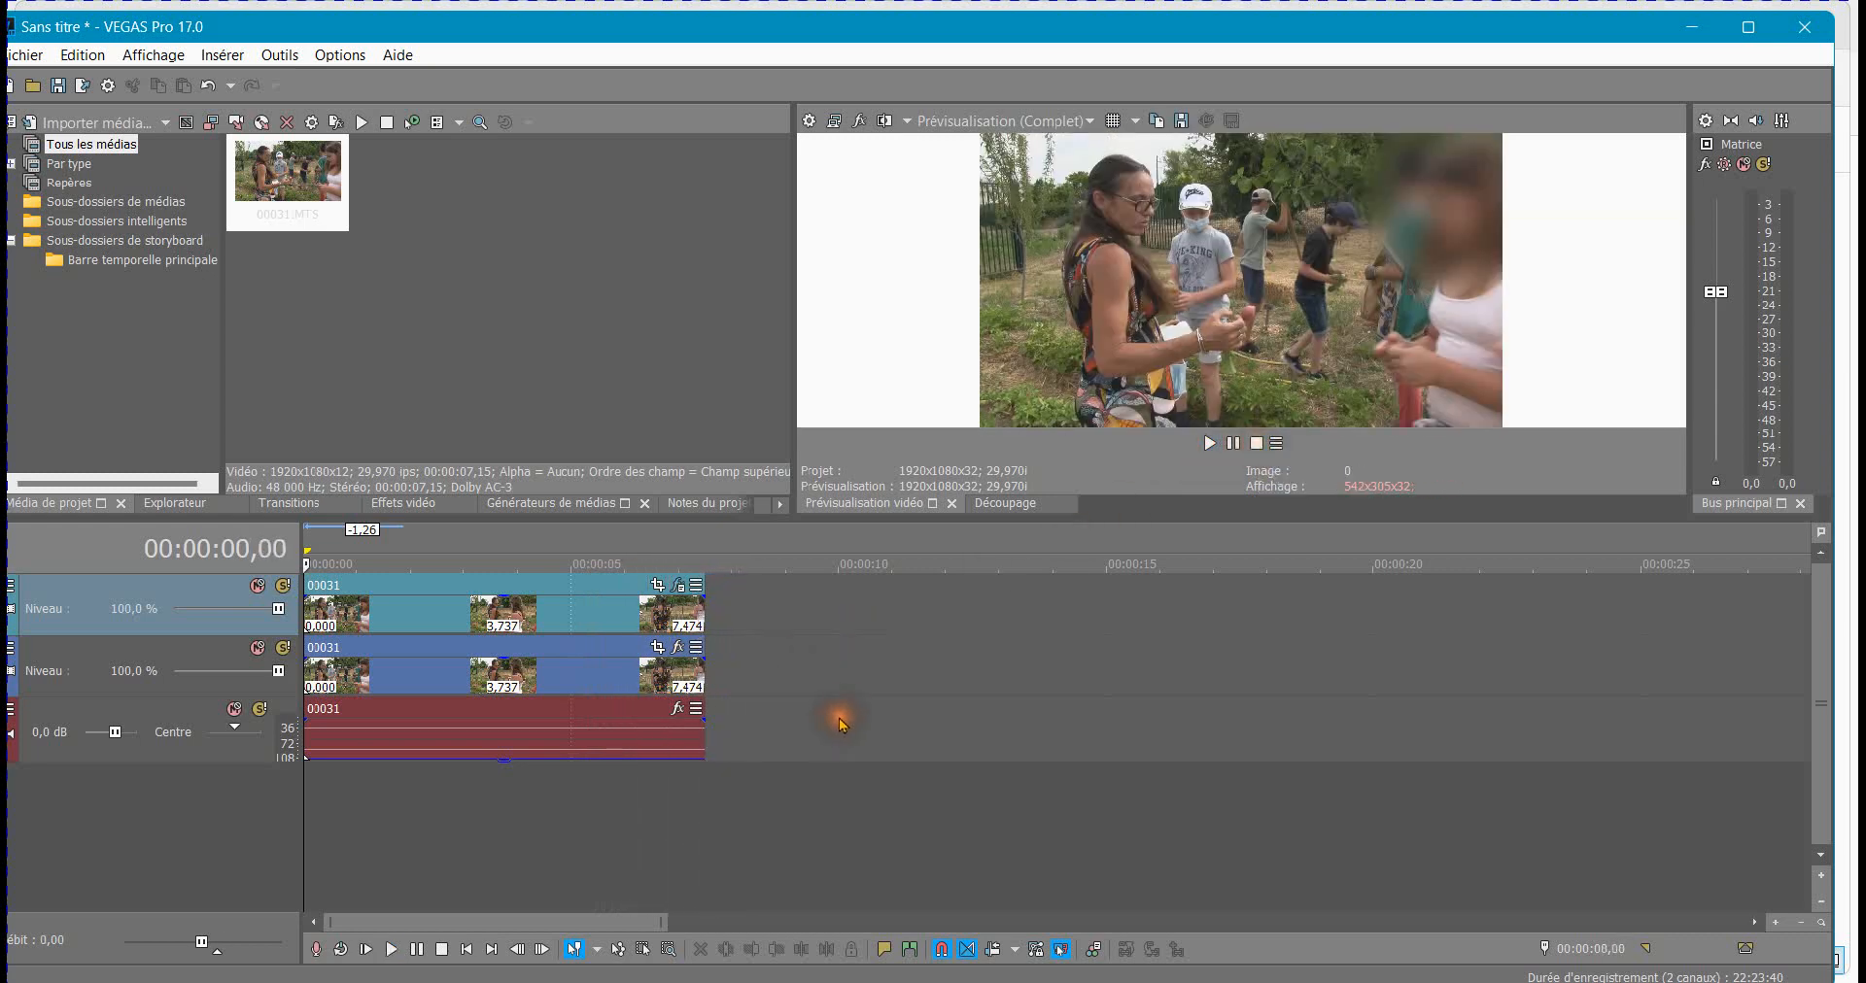